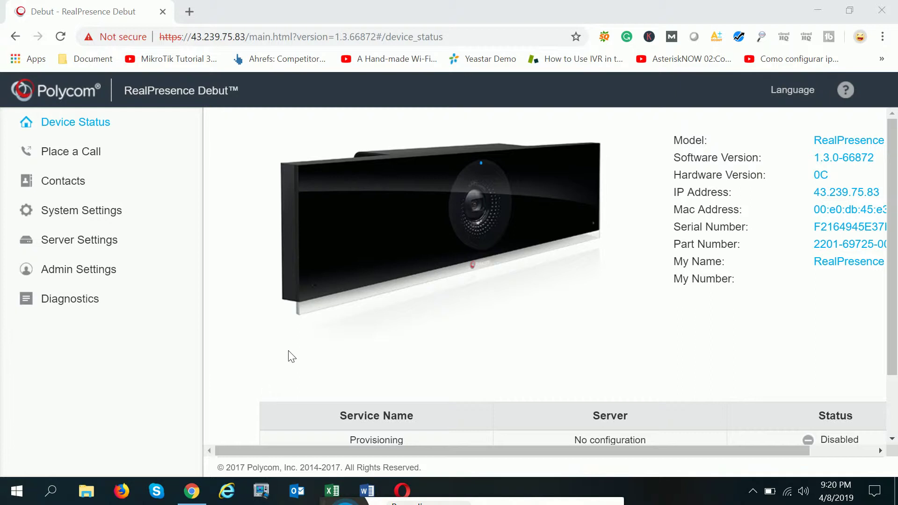
Step: Copy the model name "RealPresence Debut™" from the device status details
{"action": "left_click", "coordinate": [399, 454]}
{"action": "left_click_drag", "start_coordinate": [399, 455], "coordinate": [446, 453]}
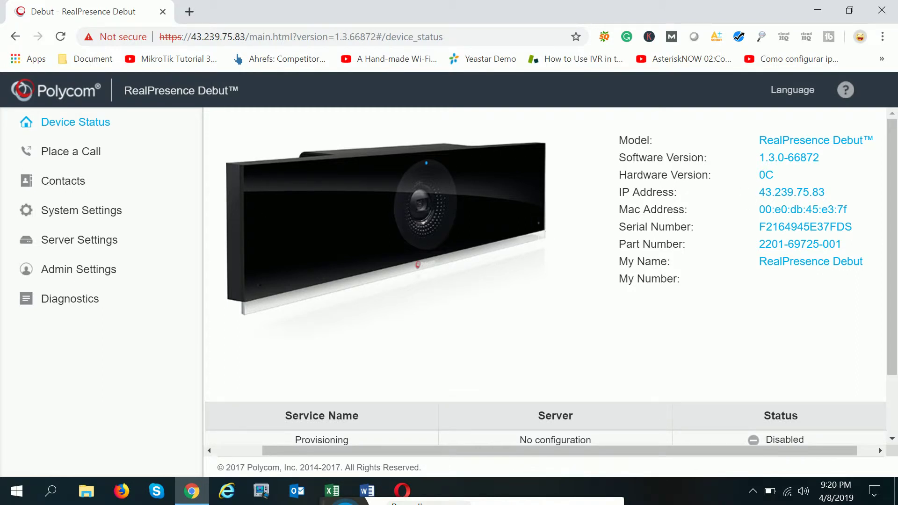
{"action": "left_click_drag", "start_coordinate": [758, 140], "coordinate": [880, 142]}
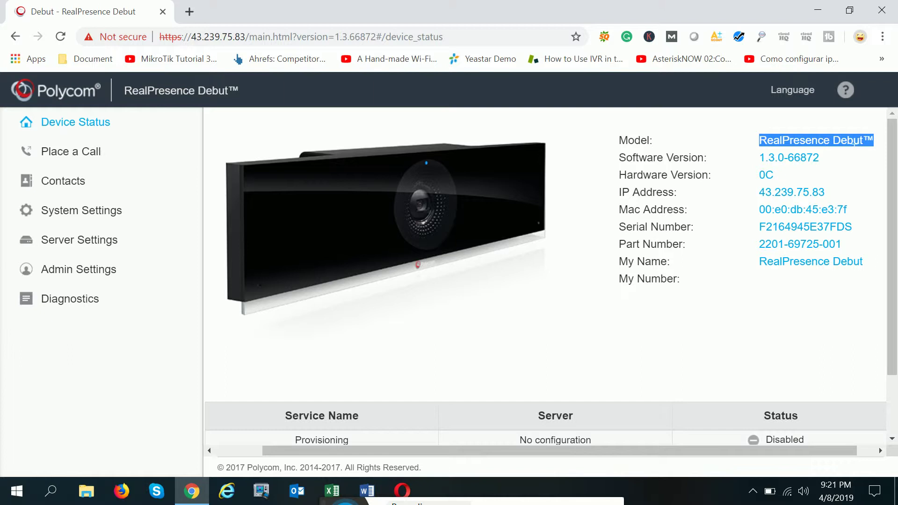
{"action": "left_click", "coordinate": [852, 157]}
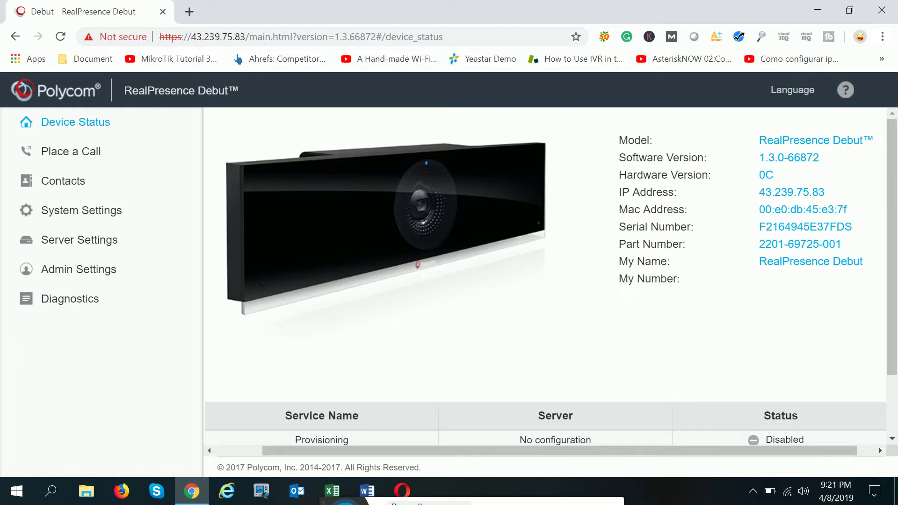
{"action": "left_click_drag", "start_coordinate": [875, 140], "coordinate": [693, 149]}
{"action": "key", "text": "ctrl+c"}
{"action": "right_click", "coordinate": [775, 146]}
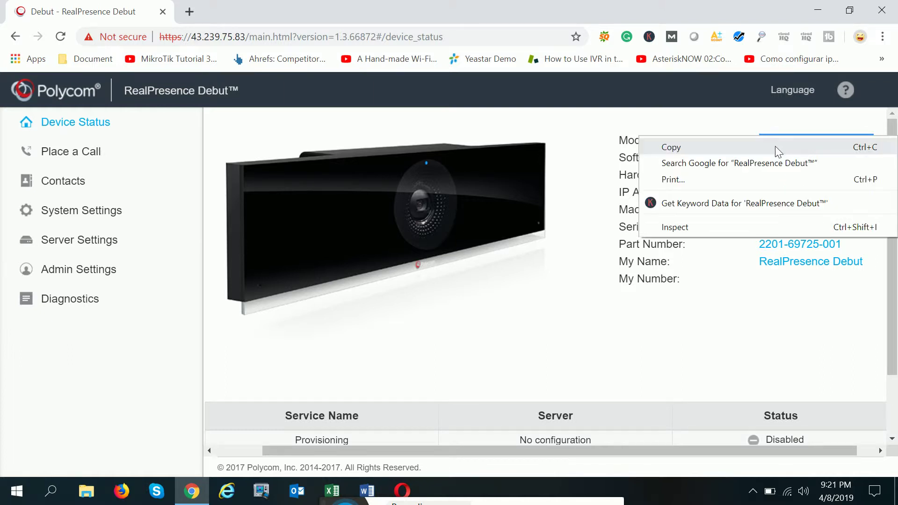
{"action": "left_click", "coordinate": [671, 147]}
Step: Search Google for the copied model name "RealPresence Debut™" in a new browser tab
{"action": "left_click", "coordinate": [190, 12]}
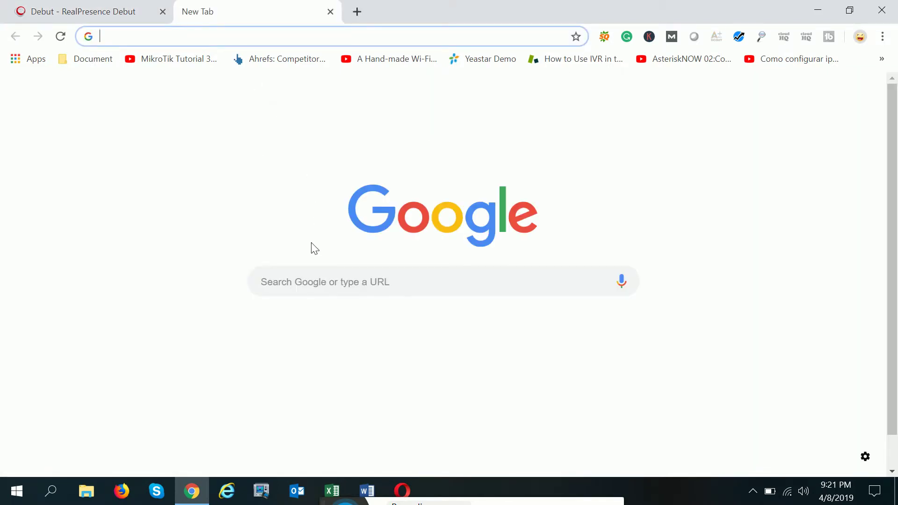
{"action": "left_click", "coordinate": [323, 288]}
{"action": "key", "text": "ctrl+v"}
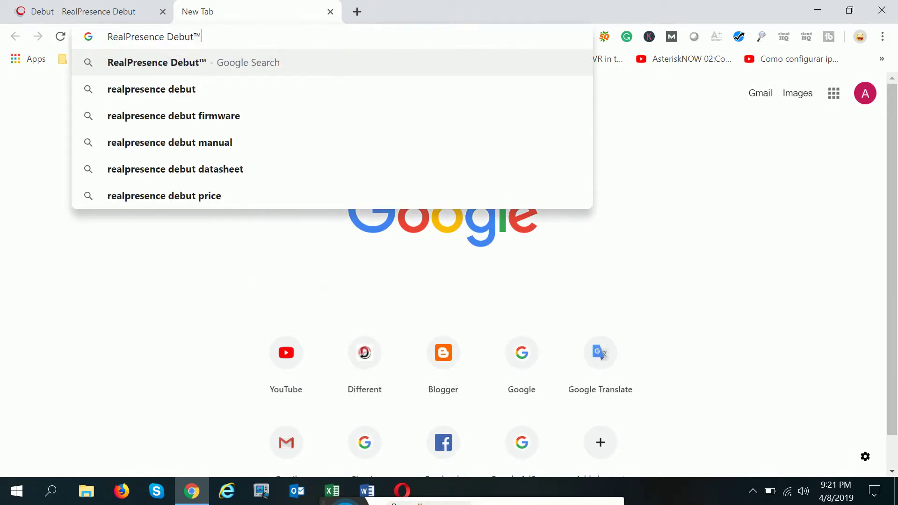
{"action": "key", "text": "Return"}
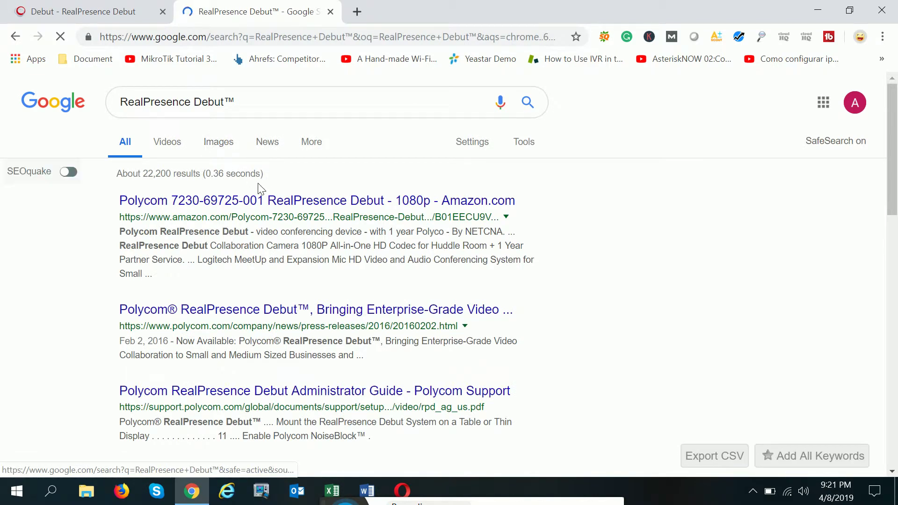
Step: Browse the image results for photos of the ports on both sides of the device's rear housing
{"action": "left_click", "coordinate": [219, 142]}
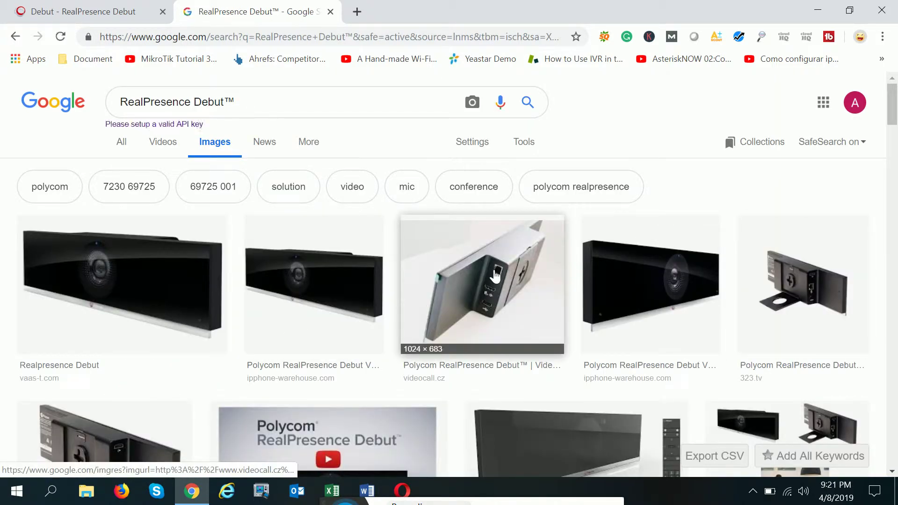
{"action": "left_click", "coordinate": [461, 320]}
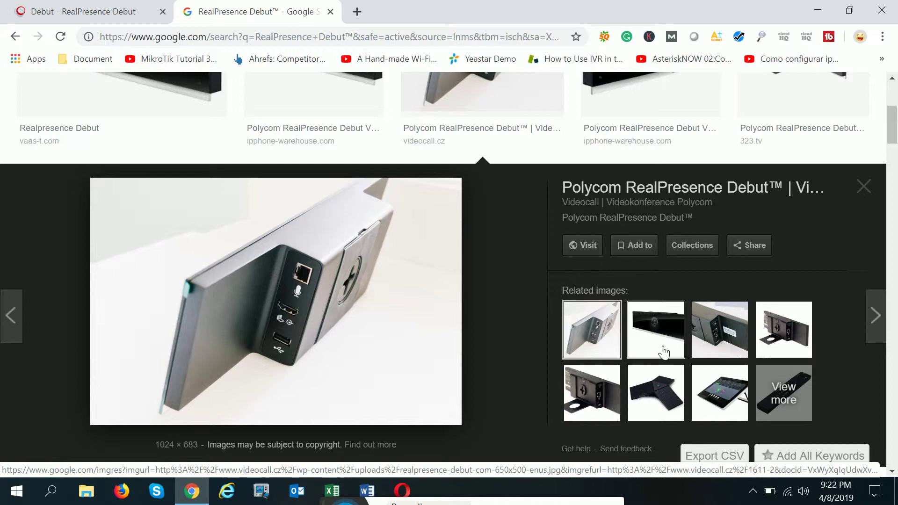
{"action": "left_click", "coordinate": [719, 332]}
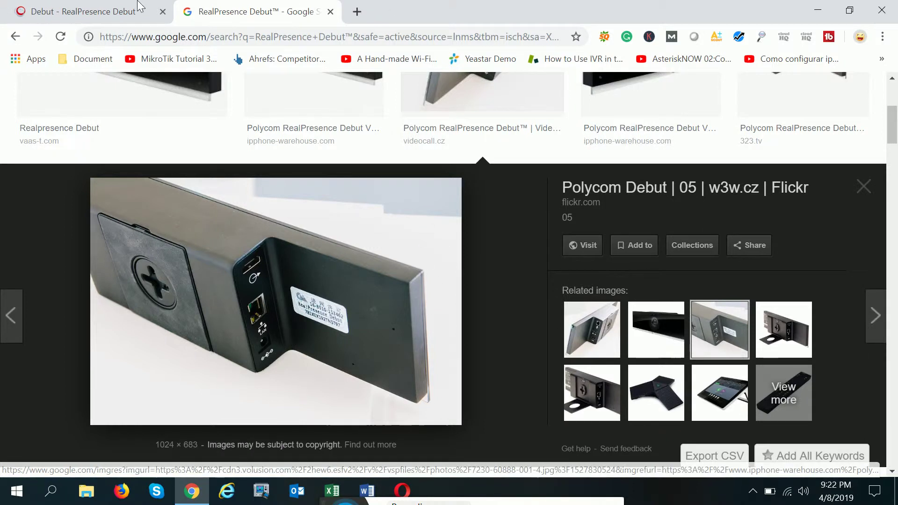
Step: Return to the device status page and examine the device details and the service status table
{"action": "left_click", "coordinate": [84, 11]}
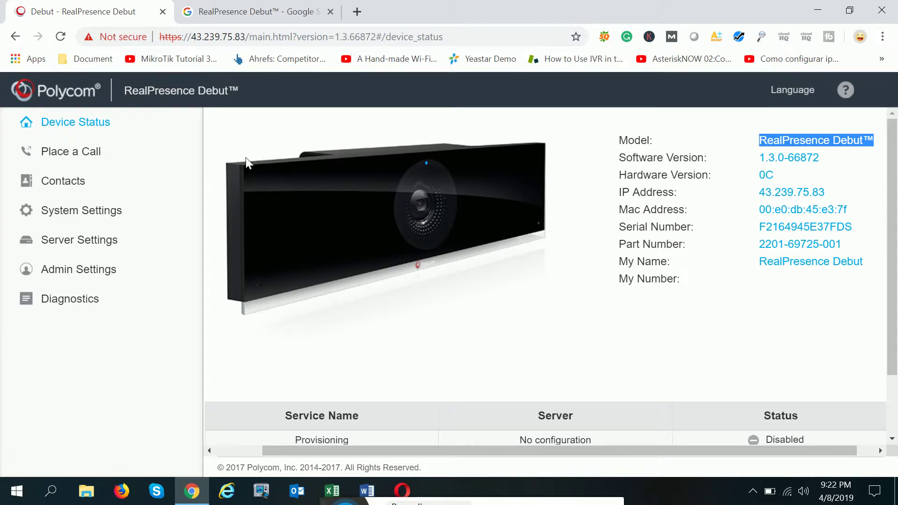
{"action": "scroll", "coordinate": [891, 247], "scroll_direction": "down", "scroll_amount": 2}
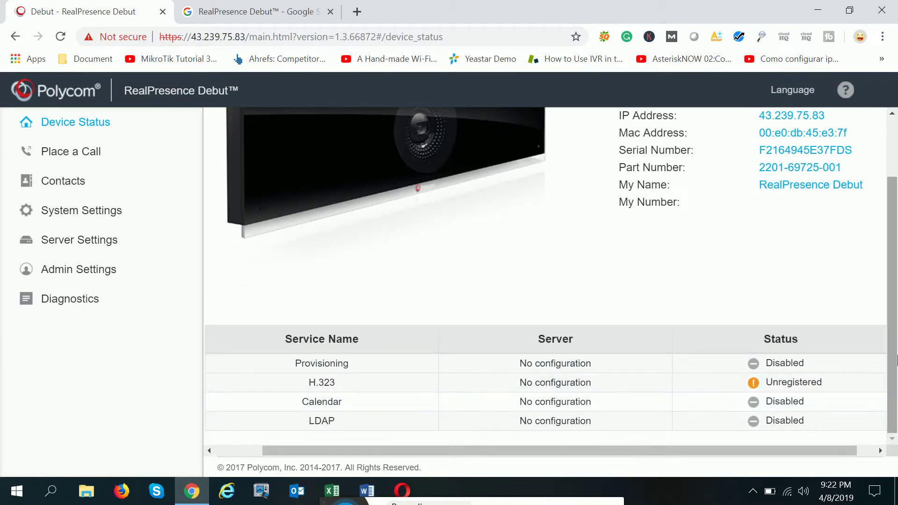
{"action": "scroll", "coordinate": [543, 397], "scroll_direction": "up", "scroll_amount": 2}
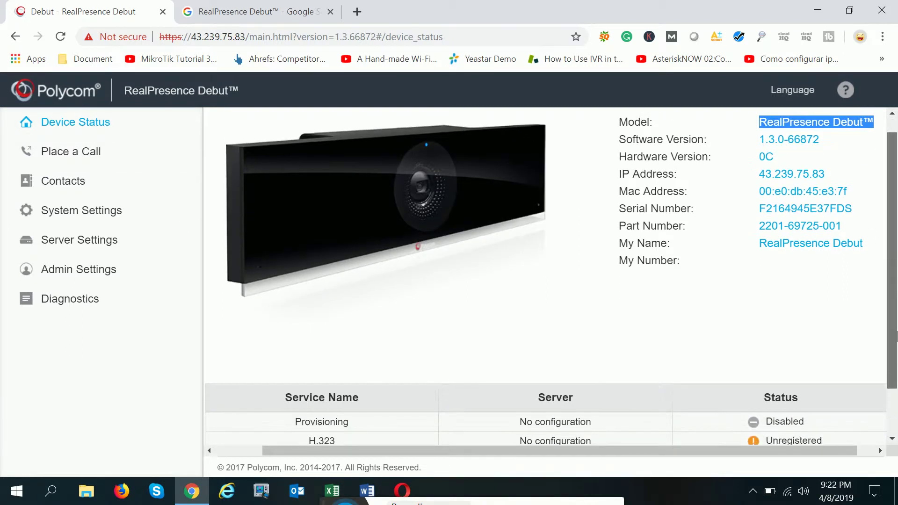
{"action": "scroll", "coordinate": [552, 281], "scroll_direction": "down", "scroll_amount": 2}
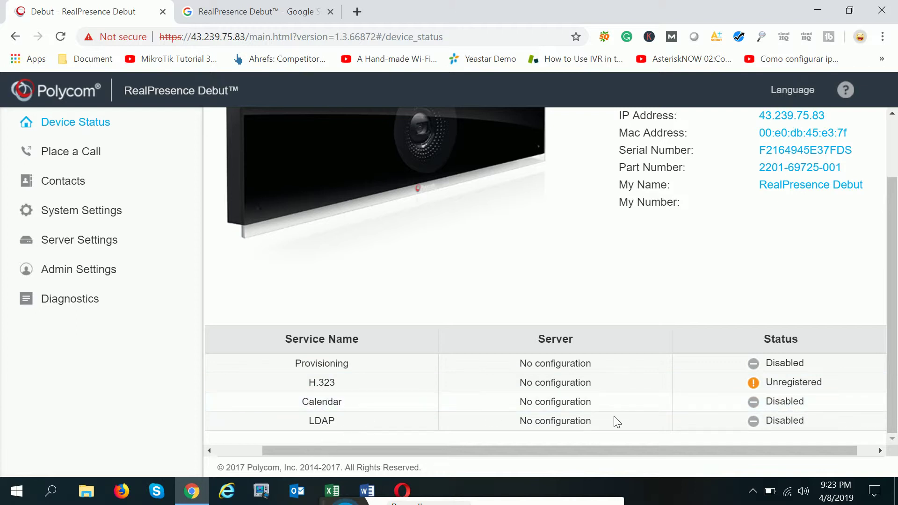
{"action": "scroll", "coordinate": [896, 362], "scroll_direction": "up", "scroll_amount": 2}
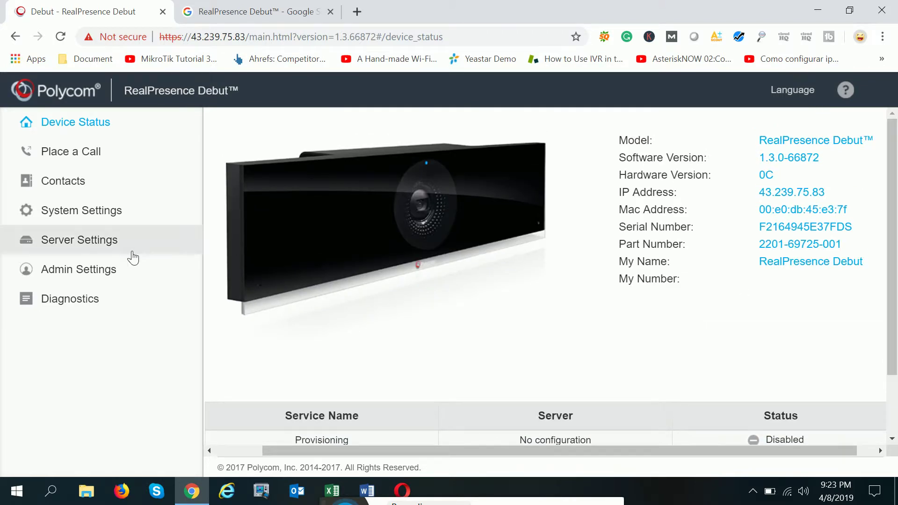
Step: Open the General system settings and examine the System Name and Local Interface Language fields
{"action": "left_click", "coordinate": [87, 212]}
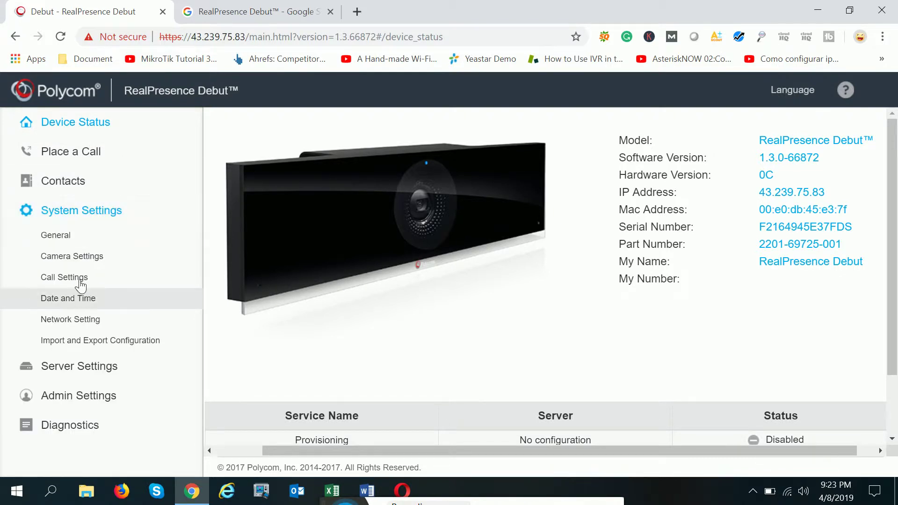
{"action": "left_click", "coordinate": [76, 237]}
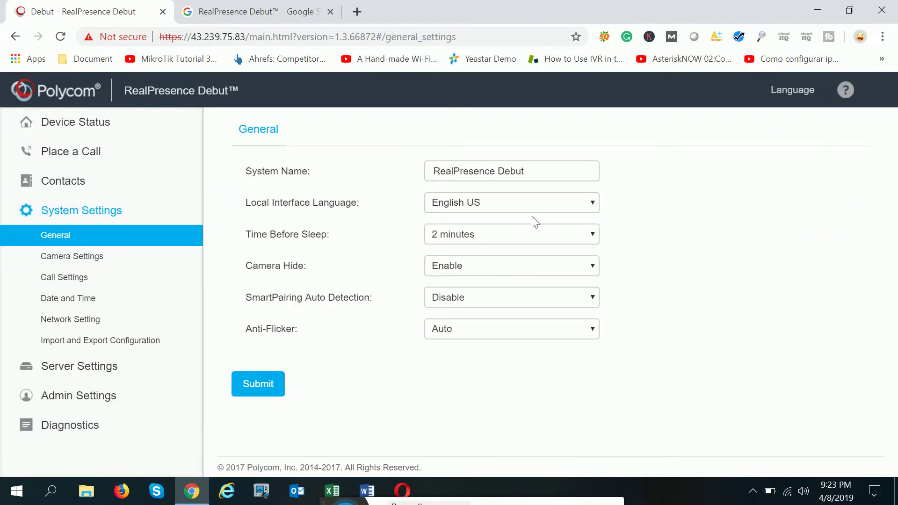
{"action": "left_click_drag", "start_coordinate": [311, 173], "coordinate": [243, 177]}
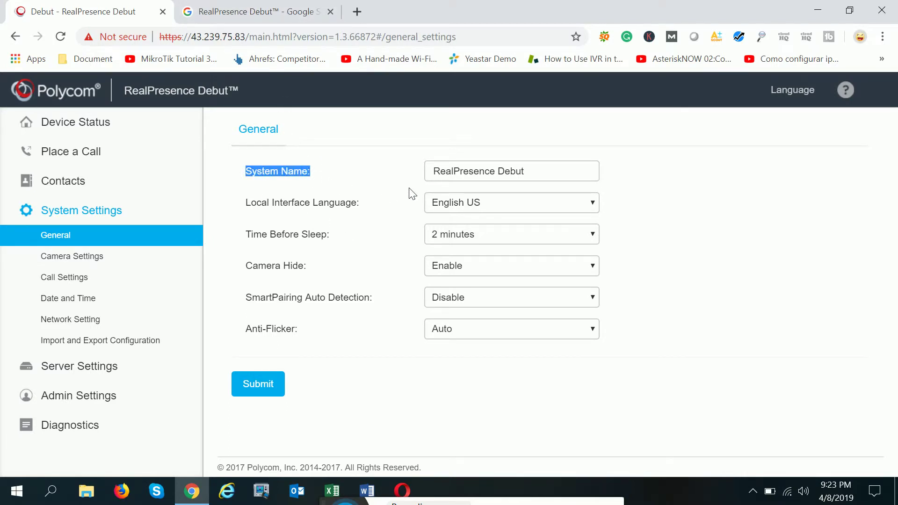
{"action": "left_click_drag", "start_coordinate": [528, 172], "coordinate": [432, 171]}
{"action": "left_click", "coordinate": [525, 171]}
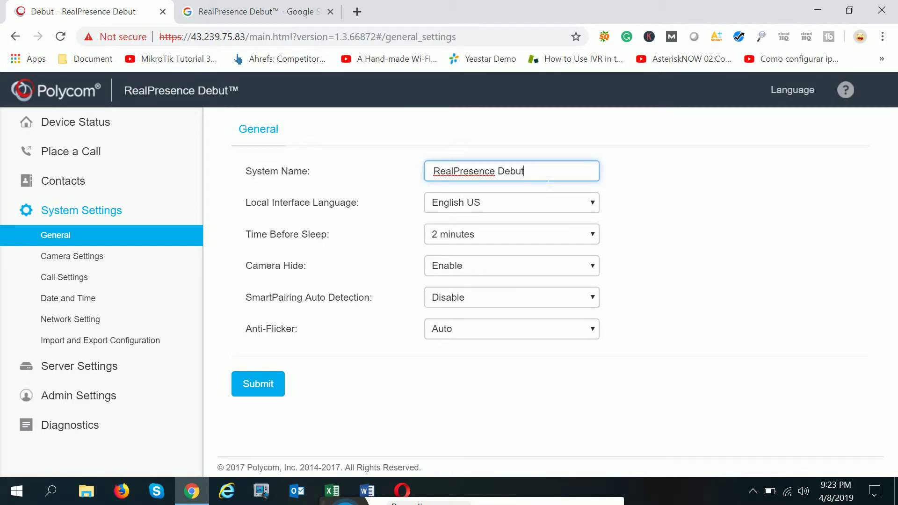
{"action": "left_click_drag", "start_coordinate": [525, 171], "coordinate": [419, 187]}
{"action": "key", "text": "End"}
{"action": "left_click_drag", "start_coordinate": [524, 171], "coordinate": [415, 178]}
{"action": "key", "text": "End"}
{"action": "left_click_drag", "start_coordinate": [526, 171], "coordinate": [403, 180]}
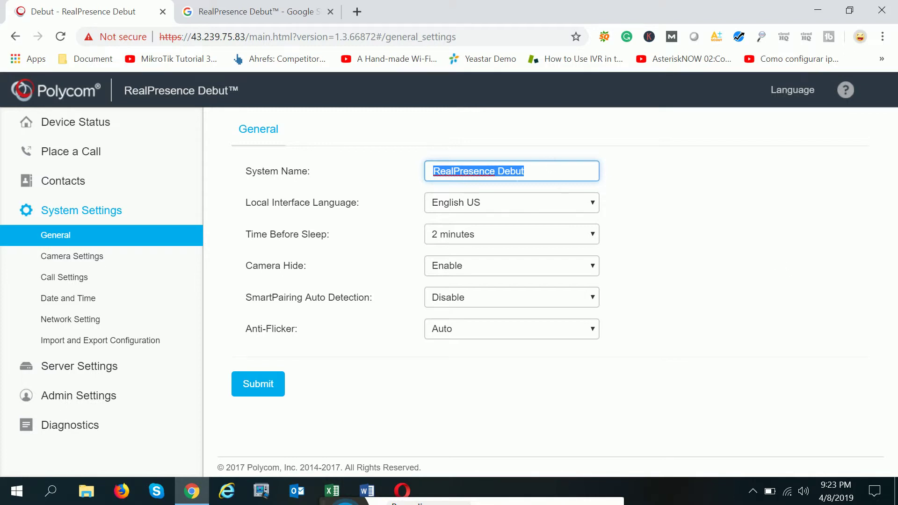
{"action": "left_click_drag", "start_coordinate": [564, 177], "coordinate": [404, 176]}
{"action": "left_click", "coordinate": [550, 172]}
{"action": "left_click_drag", "start_coordinate": [550, 173], "coordinate": [439, 251]}
{"action": "left_click_drag", "start_coordinate": [508, 171], "coordinate": [438, 176]}
{"action": "left_click", "coordinate": [550, 180]}
{"action": "key", "text": "ctrl+a"}
{"action": "left_click", "coordinate": [487, 210]}
{"action": "left_click", "coordinate": [683, 212]}
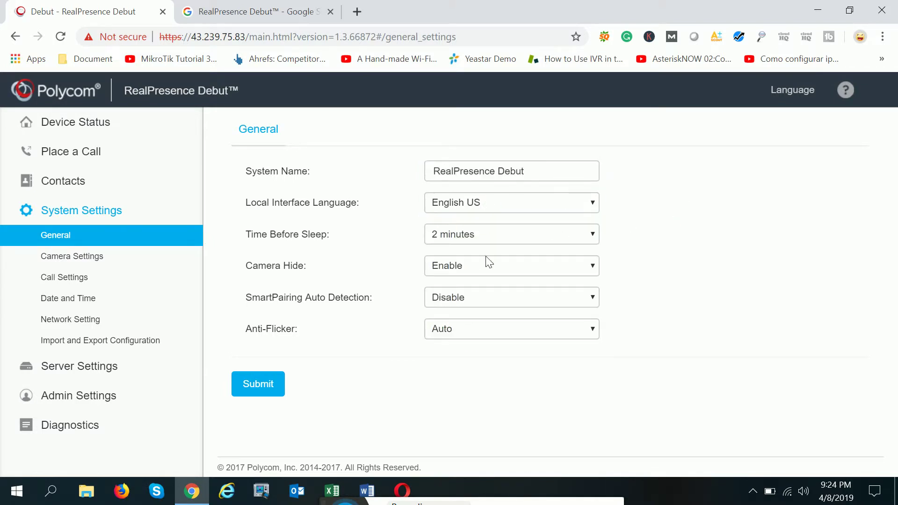
Step: Check the available Time Before Sleep options and open the Camera Settings for review
{"action": "left_click_drag", "start_coordinate": [251, 235], "coordinate": [334, 238]}
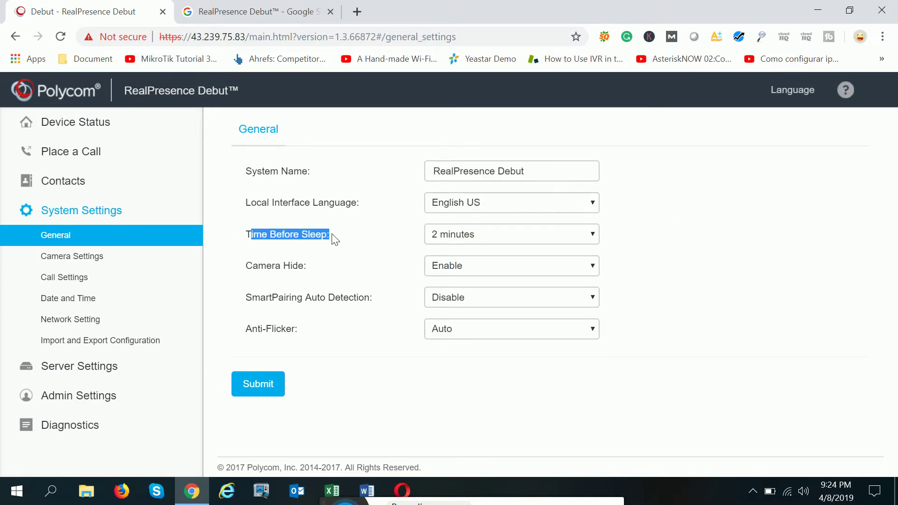
{"action": "left_click", "coordinate": [439, 245]}
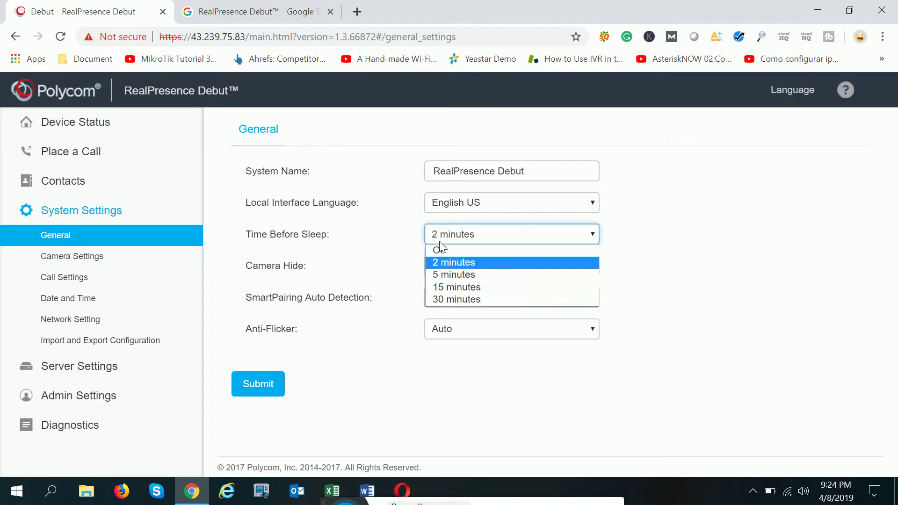
{"action": "left_click", "coordinate": [739, 255]}
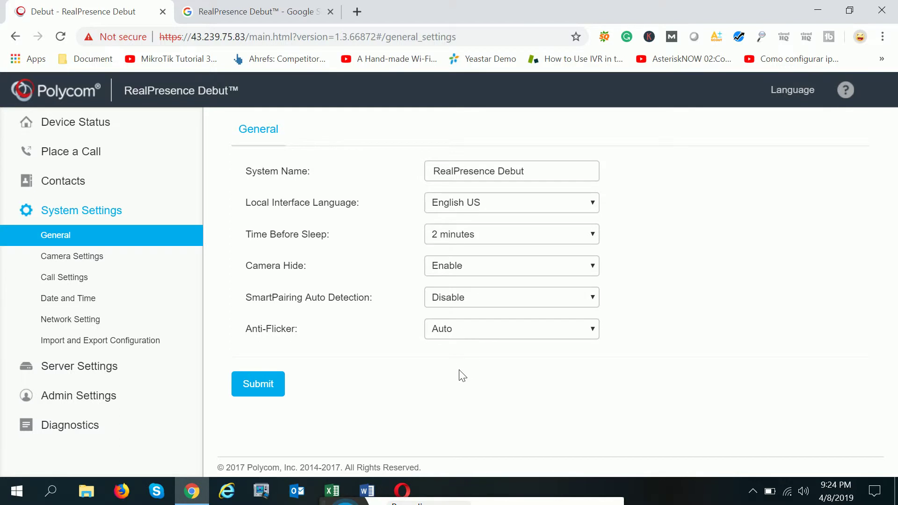
{"action": "left_click", "coordinate": [75, 257]}
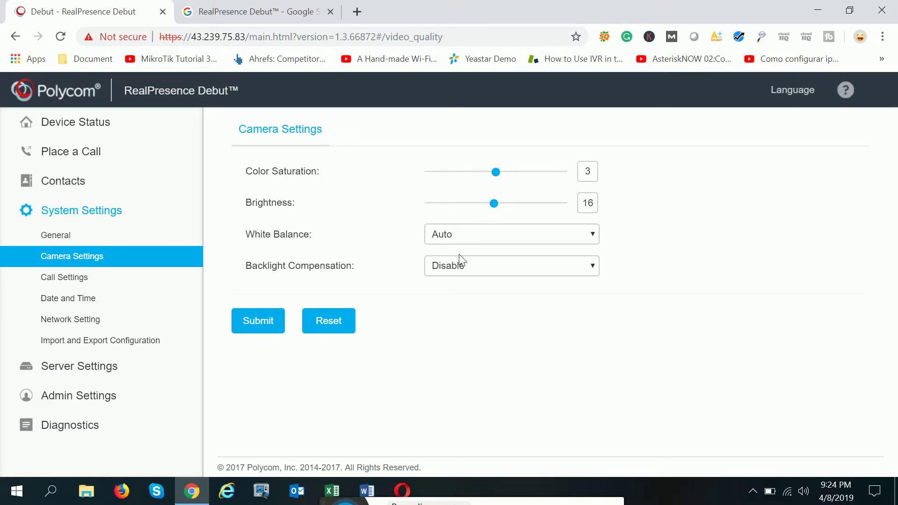
Step: Open the Call Settings and review the available Call Rate options
{"action": "left_click", "coordinate": [52, 281]}
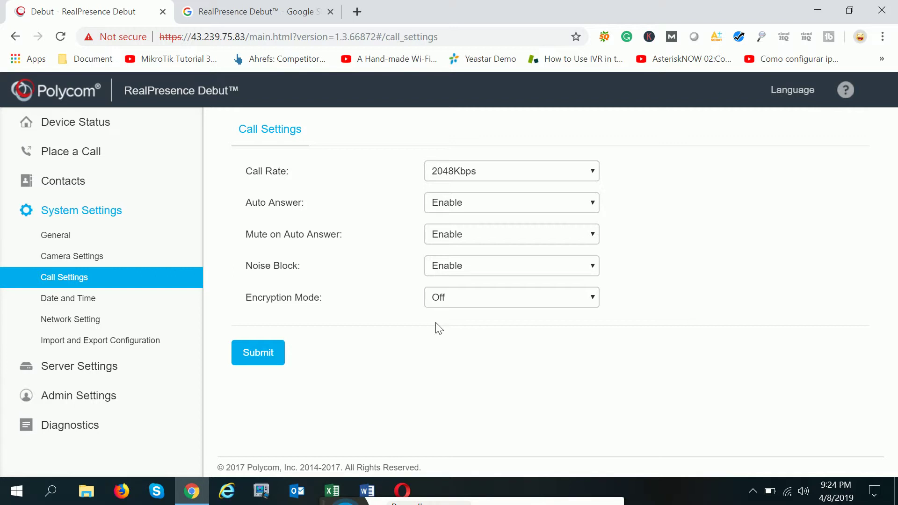
{"action": "left_click", "coordinate": [546, 179]}
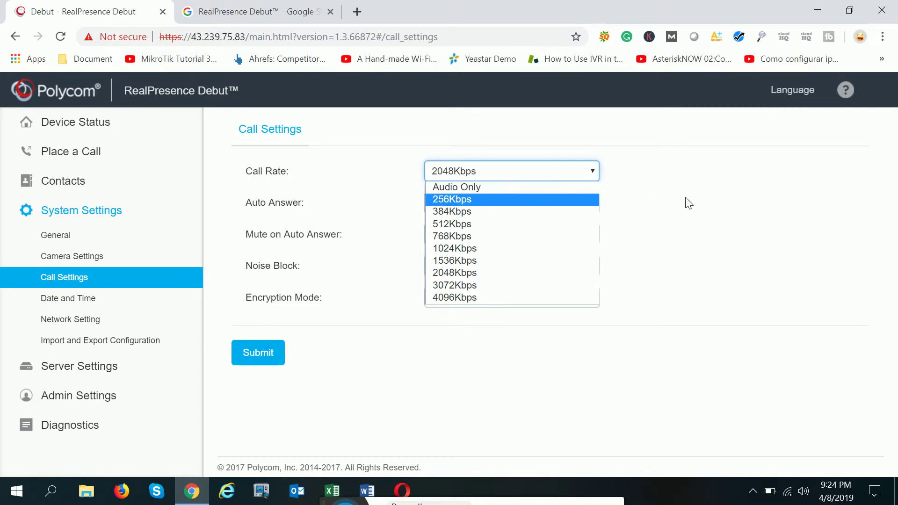
{"action": "left_click", "coordinate": [705, 297]}
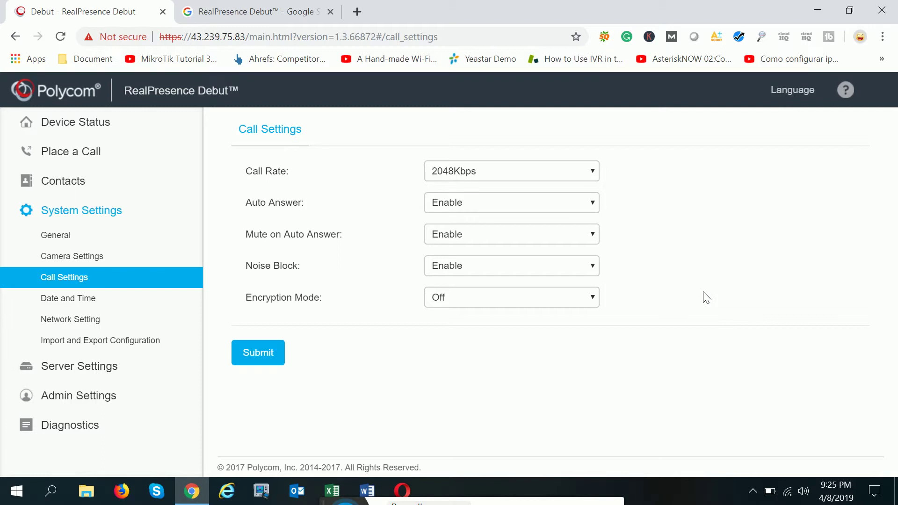
{"action": "left_click", "coordinate": [446, 172]}
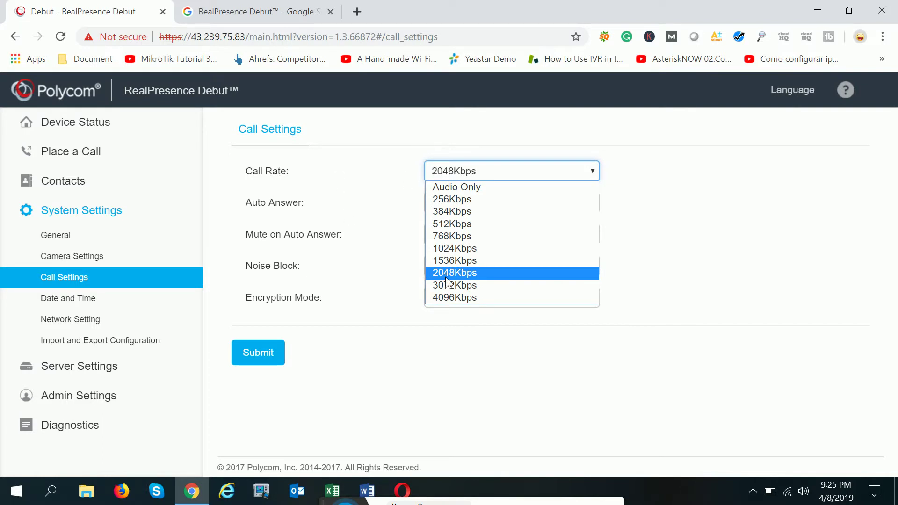
{"action": "left_click", "coordinate": [748, 252]}
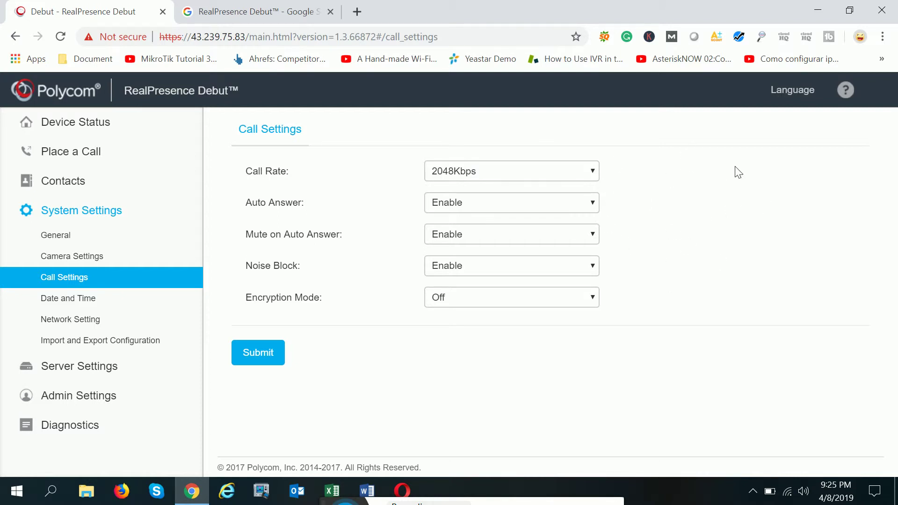
Step: Set Auto Answer to Disable and submit the call settings
{"action": "left_click", "coordinate": [482, 208]}
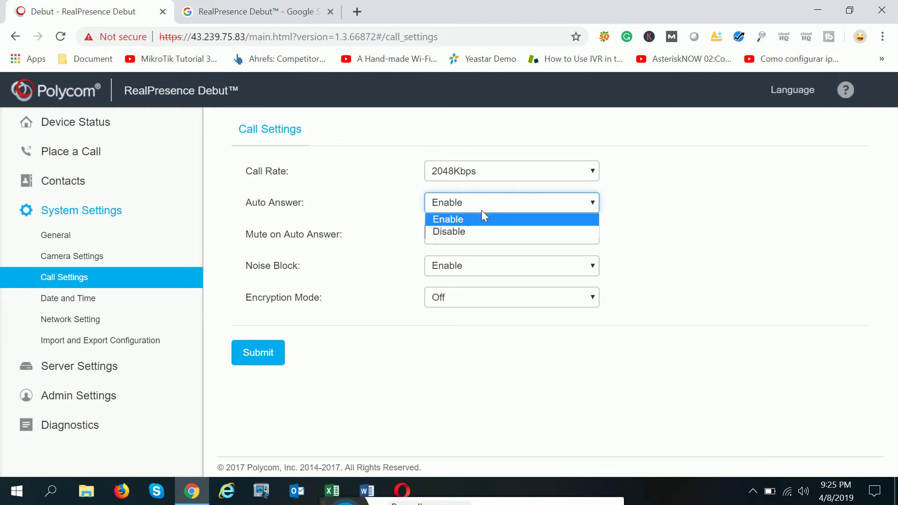
{"action": "left_click", "coordinate": [629, 209]}
{"action": "left_click", "coordinate": [532, 210]}
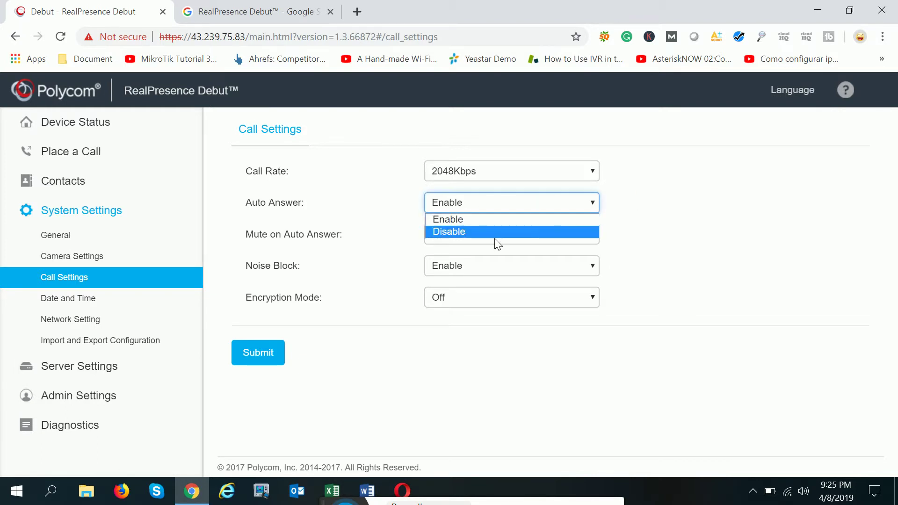
{"action": "left_click", "coordinate": [486, 232]}
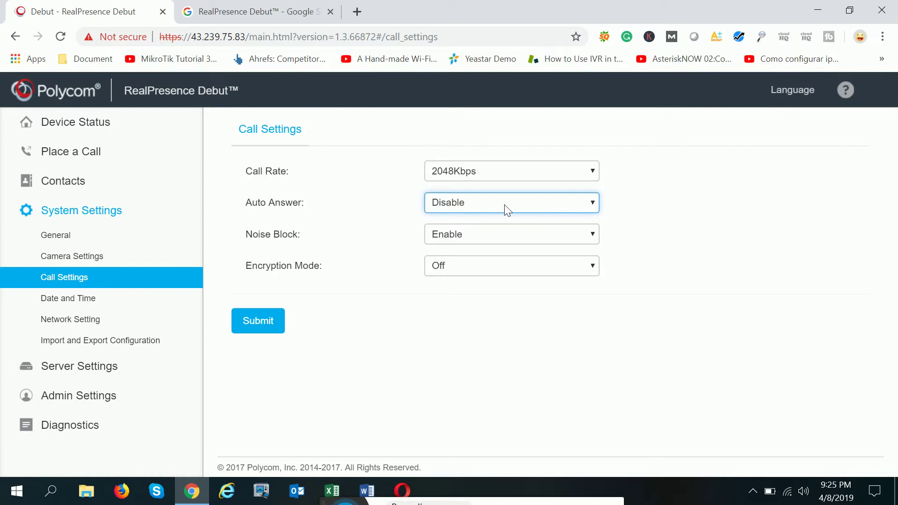
{"action": "left_click", "coordinate": [482, 209]}
{"action": "left_click", "coordinate": [700, 210]}
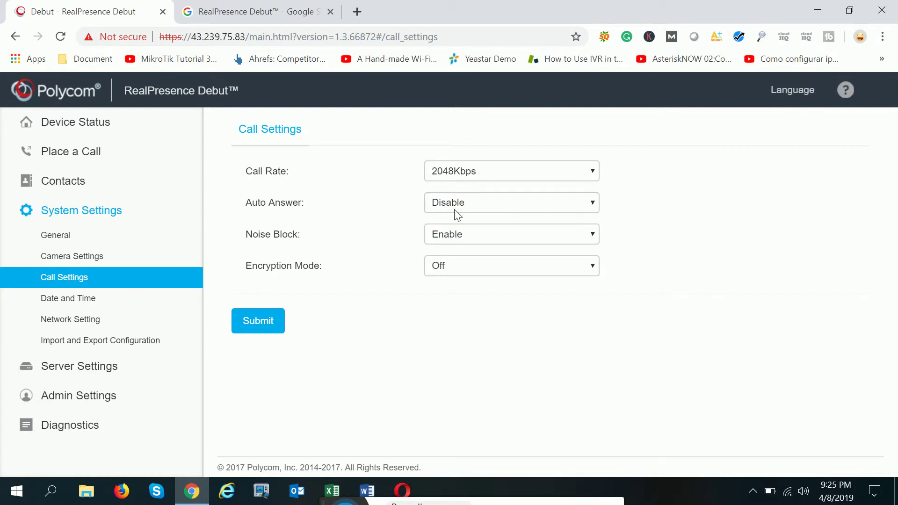
{"action": "left_click", "coordinate": [257, 322]}
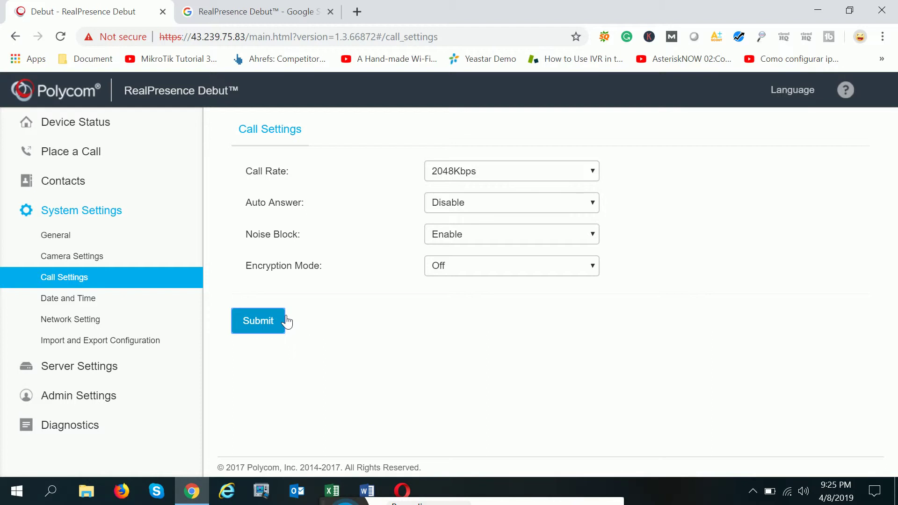
Step: Open the Date and Time settings and set Time Server to Manual, ready to enter the Time Server Address
{"action": "left_click", "coordinate": [138, 301]}
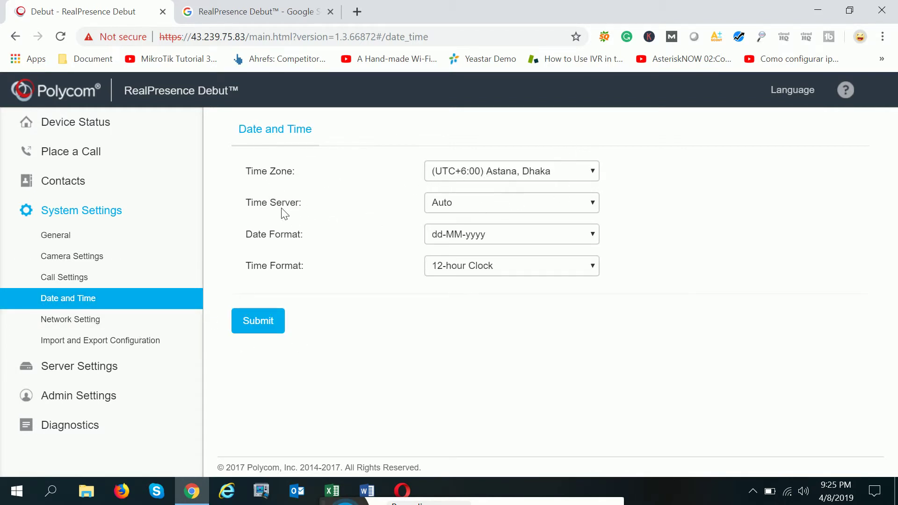
{"action": "left_click", "coordinate": [512, 207]}
{"action": "left_click", "coordinate": [491, 217]}
{"action": "left_click", "coordinate": [461, 240]}
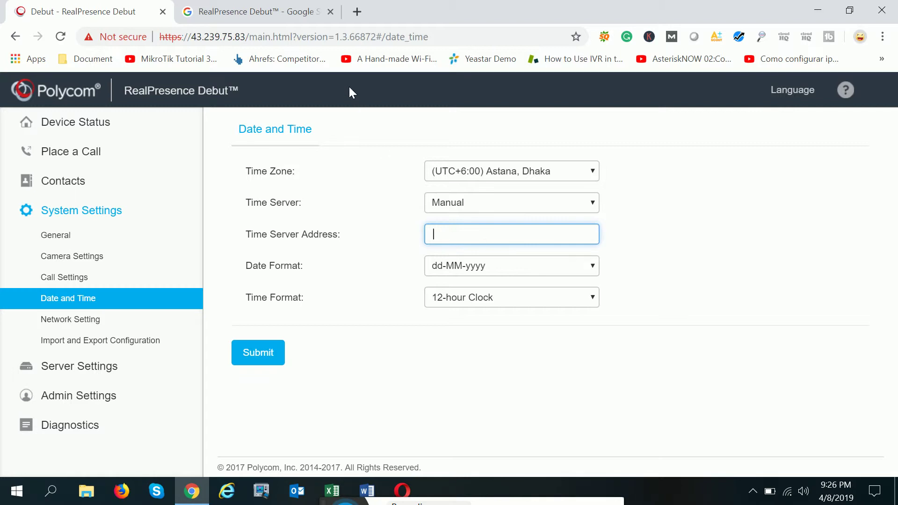
Step: Search Google for "NTP" in a new browser tab and open the Bangladesh bd.pool.ntp.org page
{"action": "left_click", "coordinate": [358, 10]}
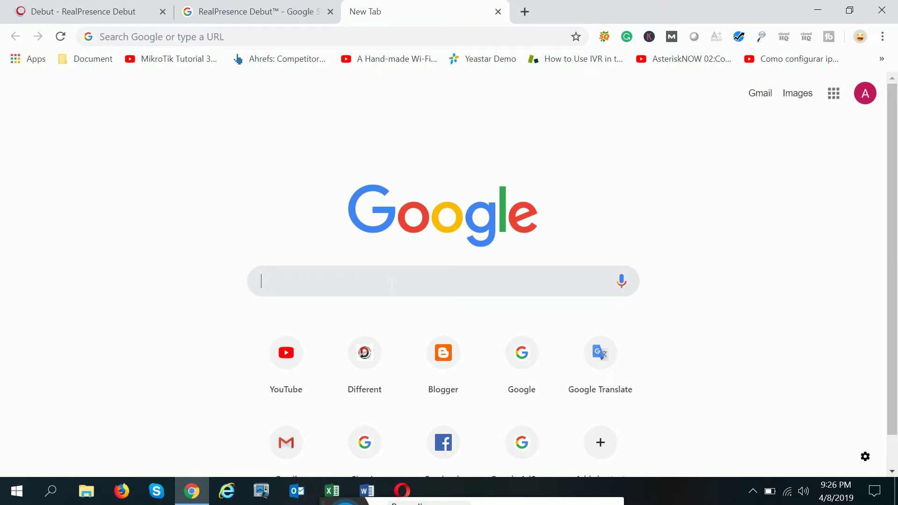
{"action": "type", "text": "NTP"}
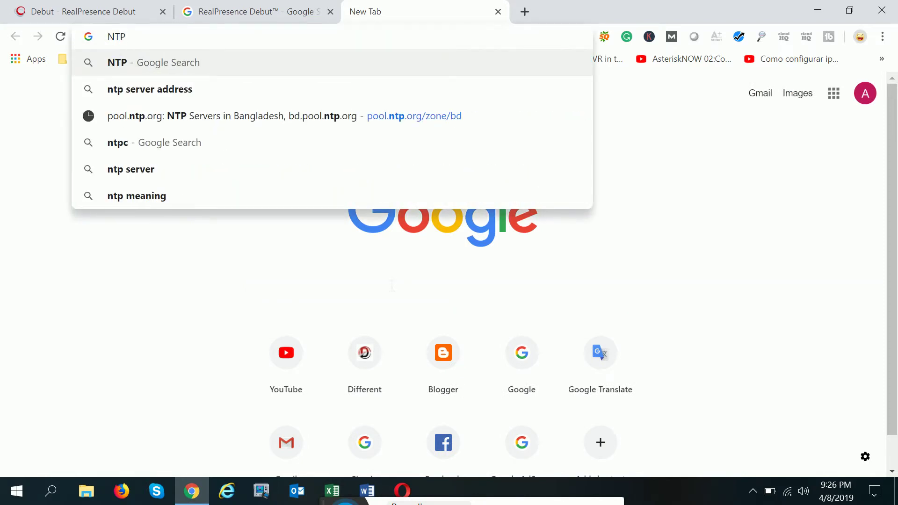
{"action": "key", "text": "Return"}
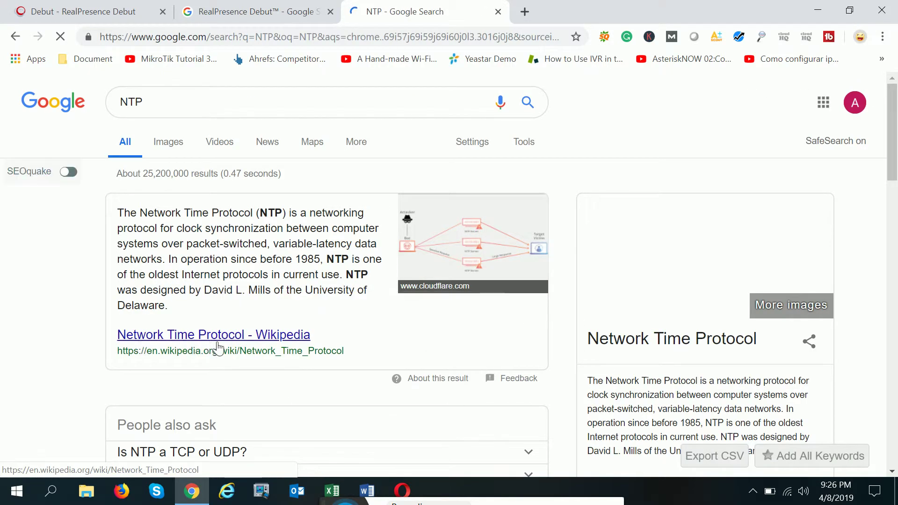
{"action": "scroll", "coordinate": [895, 204], "scroll_direction": "down", "scroll_amount": 1}
{"action": "scroll", "coordinate": [894, 205], "scroll_direction": "down", "scroll_amount": 7}
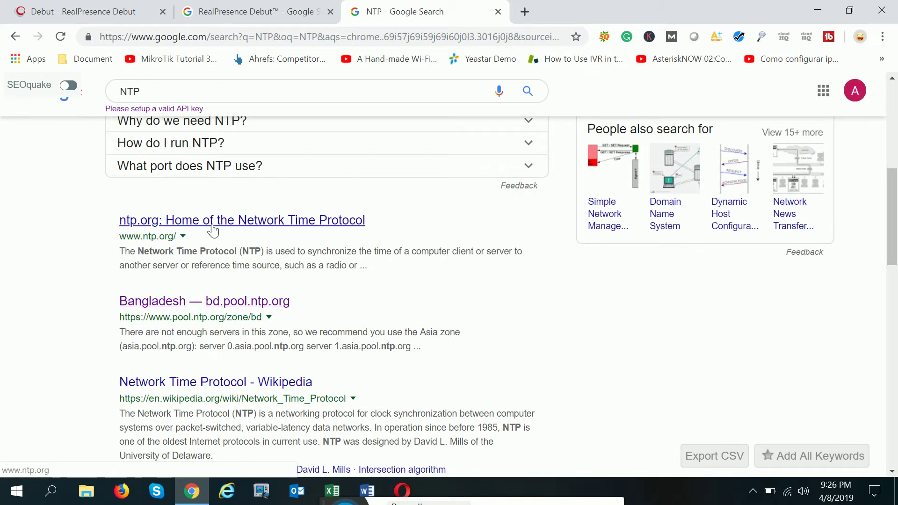
{"action": "left_click", "coordinate": [199, 302]}
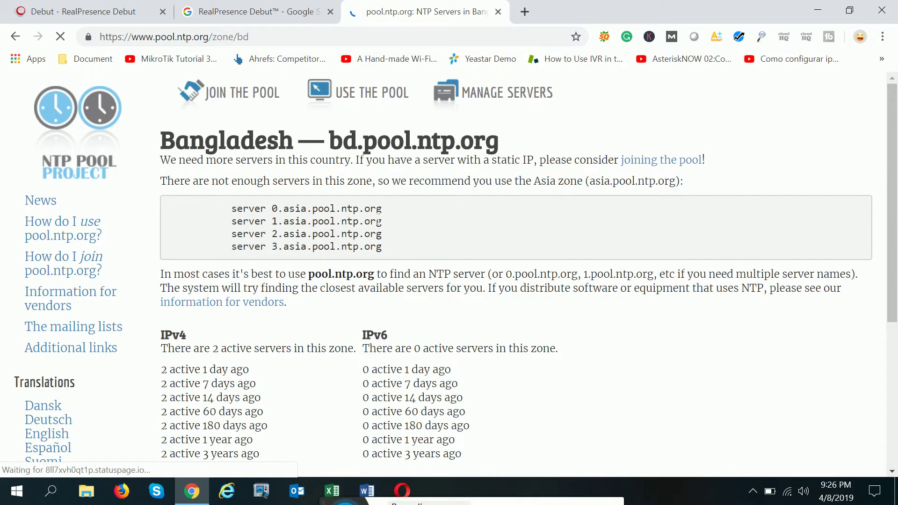
Step: Copy an Asia pool NTP server entry from the page and return to the Date and Time settings
{"action": "left_click_drag", "start_coordinate": [382, 208], "coordinate": [288, 242]}
{"action": "right_click", "coordinate": [289, 241]}
{"action": "left_click", "coordinate": [307, 247]}
{"action": "left_click", "coordinate": [96, 9]}
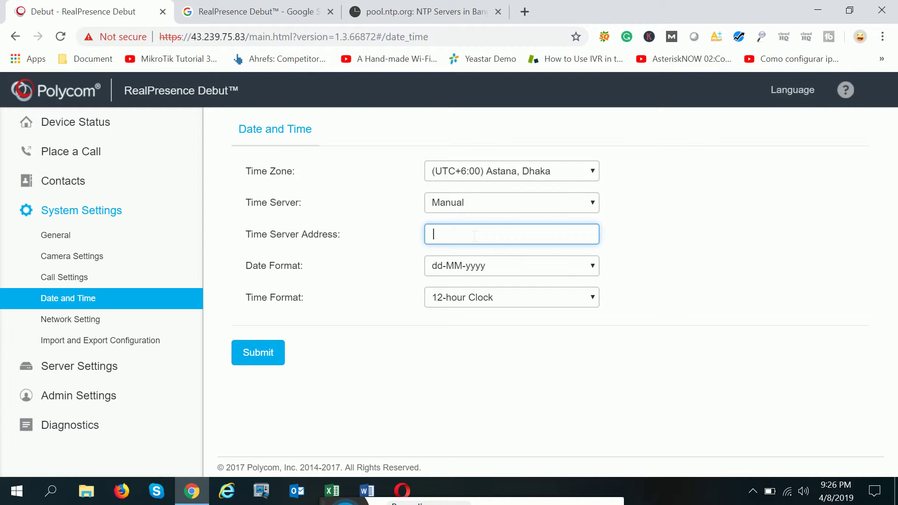
Step: Leave Date and Time without saving and examine the IP Address in the Network Setting page
{"action": "left_click", "coordinate": [121, 328]}
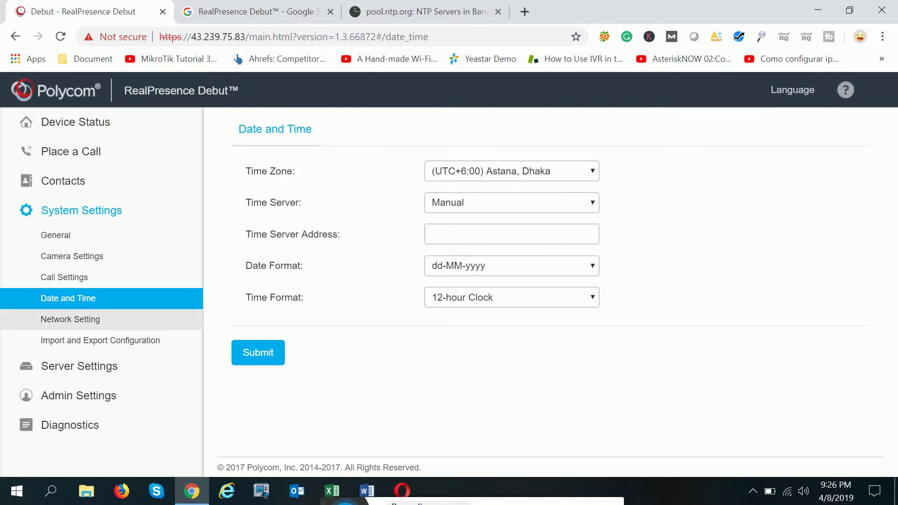
{"action": "left_click", "coordinate": [542, 206]}
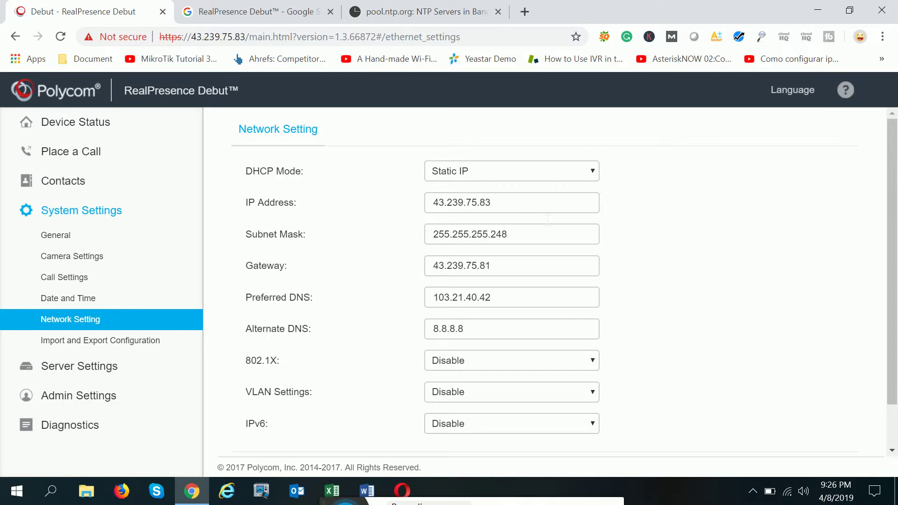
{"action": "double_click", "coordinate": [546, 209]}
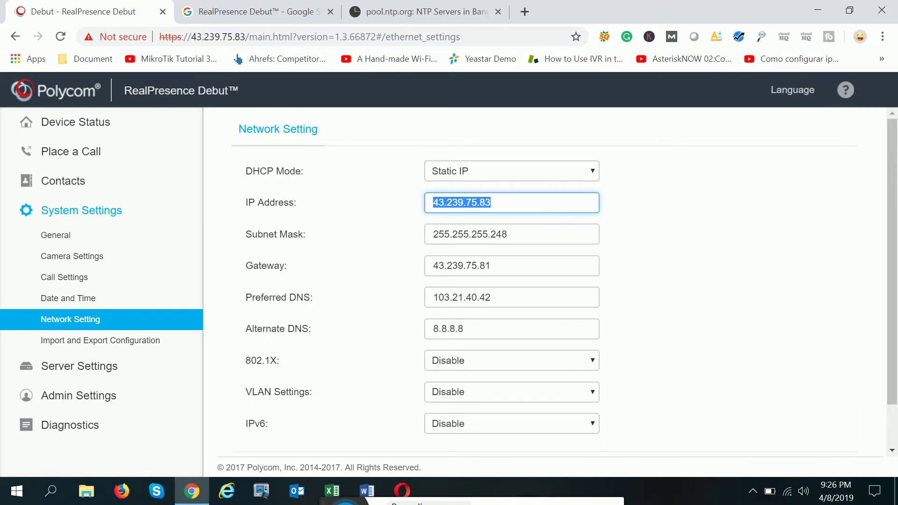
{"action": "left_click", "coordinate": [760, 238]}
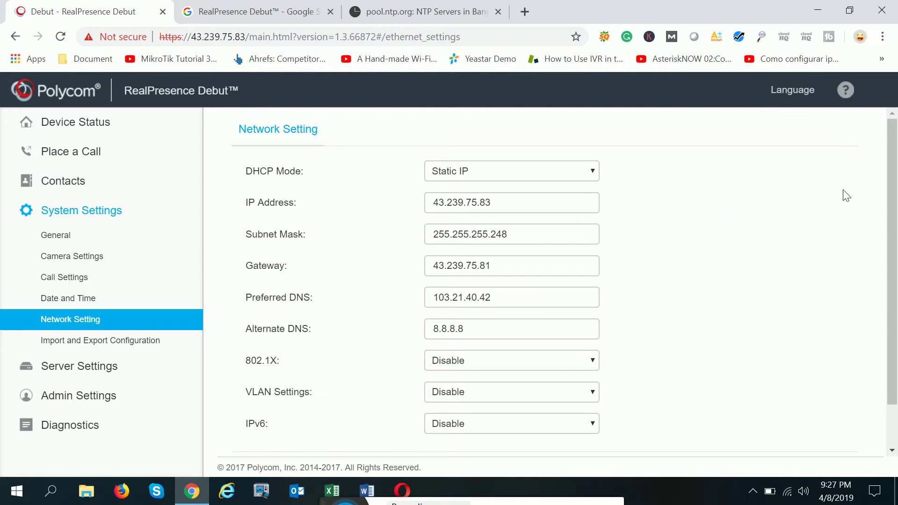
Step: Review the Import and Export Configuration page and the entries available under Server Settings
{"action": "left_click", "coordinate": [106, 367]}
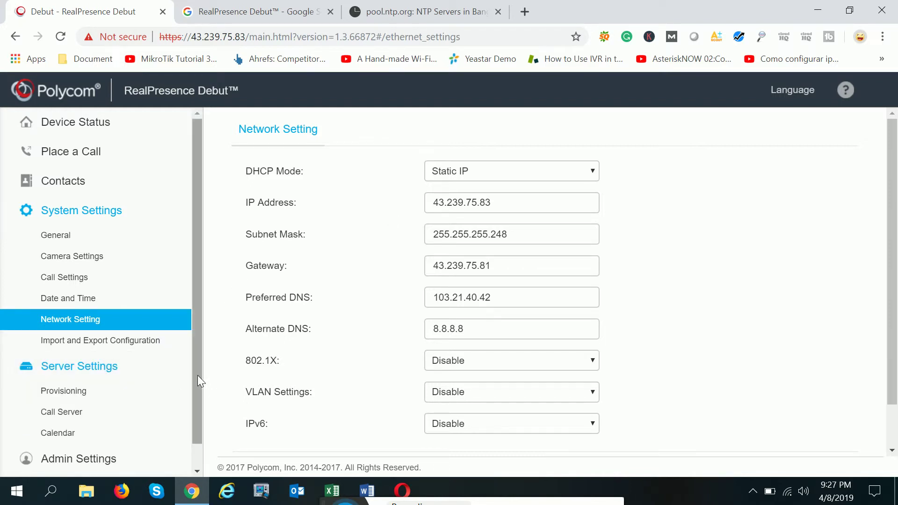
{"action": "left_click_drag", "start_coordinate": [197, 338], "coordinate": [195, 406]}
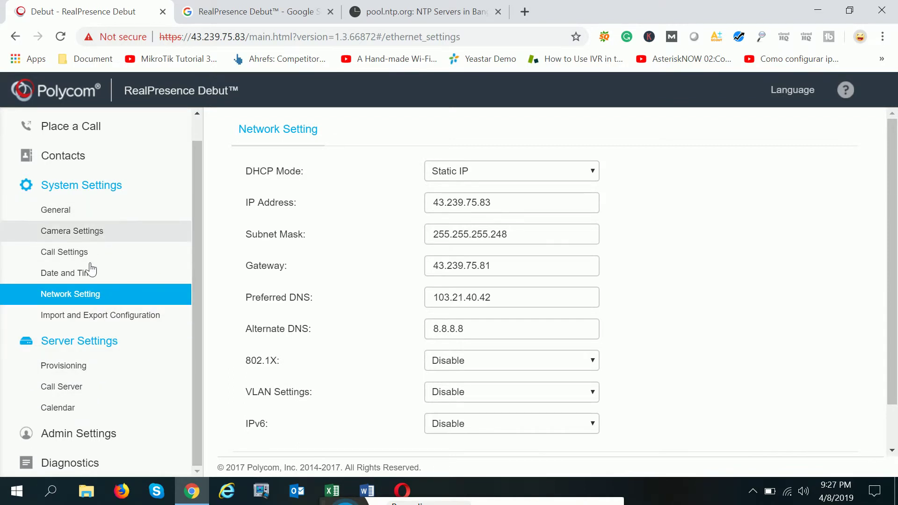
{"action": "left_click", "coordinate": [84, 315]}
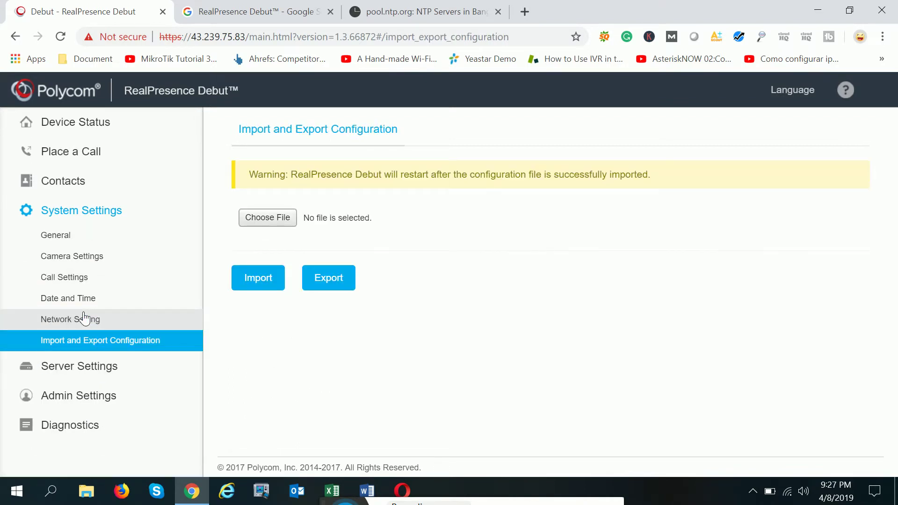
{"action": "left_click", "coordinate": [121, 370]}
{"action": "scroll", "coordinate": [196, 421], "scroll_direction": "down", "scroll_amount": 1}
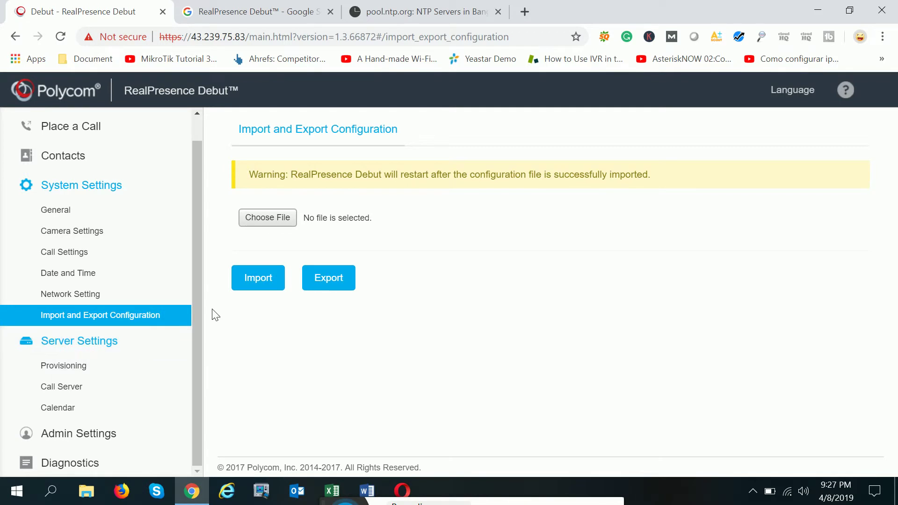
Step: Open the NAT Setting under Admin Settings and check the available NAT Mode options
{"action": "left_click", "coordinate": [77, 434]}
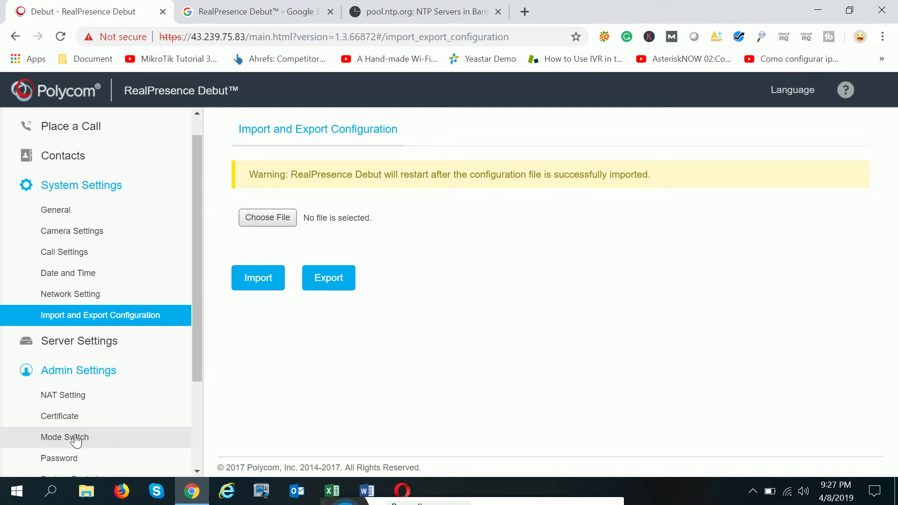
{"action": "left_click_drag", "start_coordinate": [192, 322], "coordinate": [175, 395]}
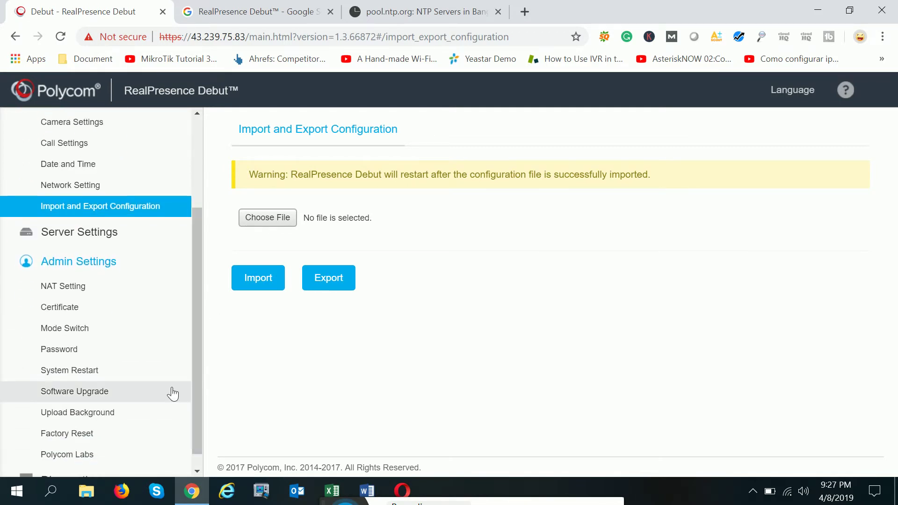
{"action": "left_click", "coordinate": [84, 293]}
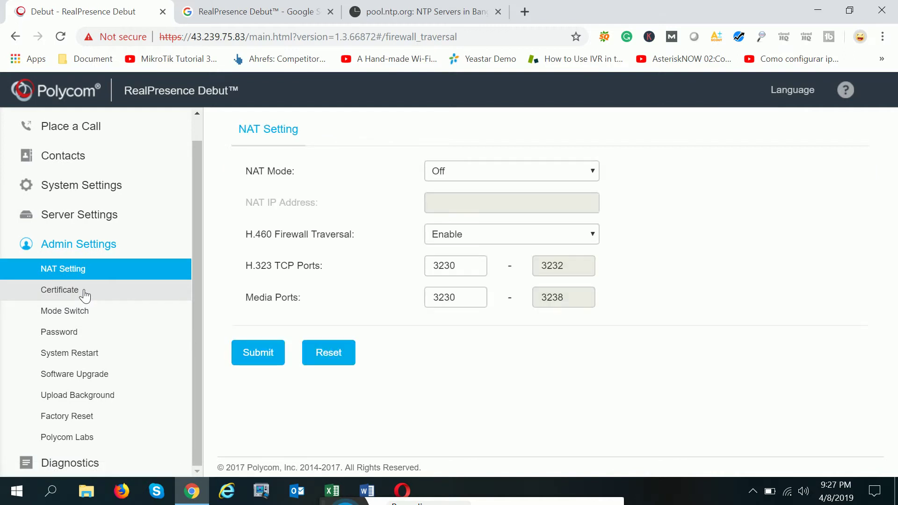
{"action": "left_click_drag", "start_coordinate": [301, 174], "coordinate": [229, 174]}
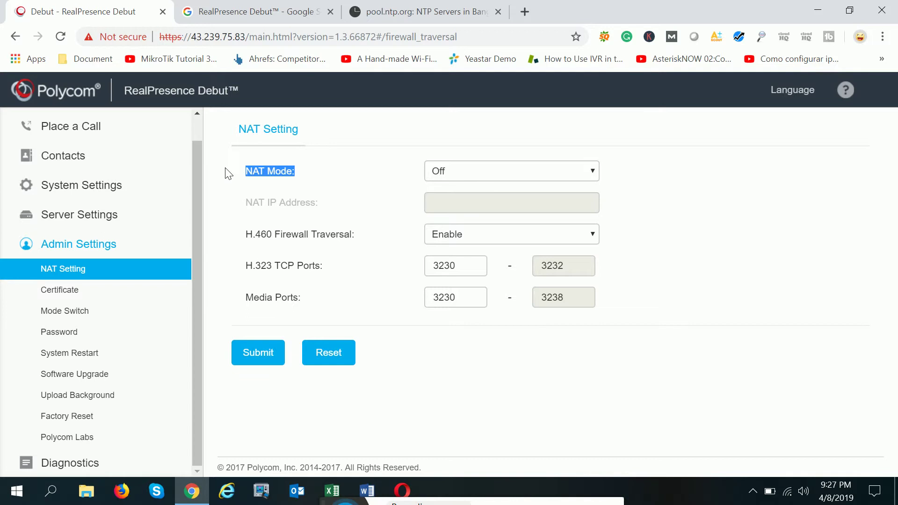
{"action": "left_click", "coordinate": [455, 180]}
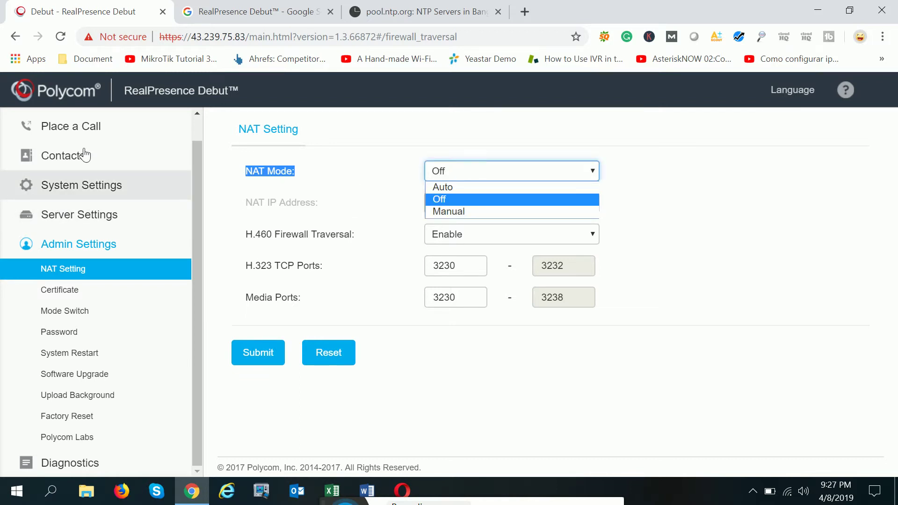
Step: Return to the Network Setting page under System Settings to examine the device's IP Address
{"action": "scroll", "coordinate": [194, 272], "scroll_direction": "up", "scroll_amount": 1}
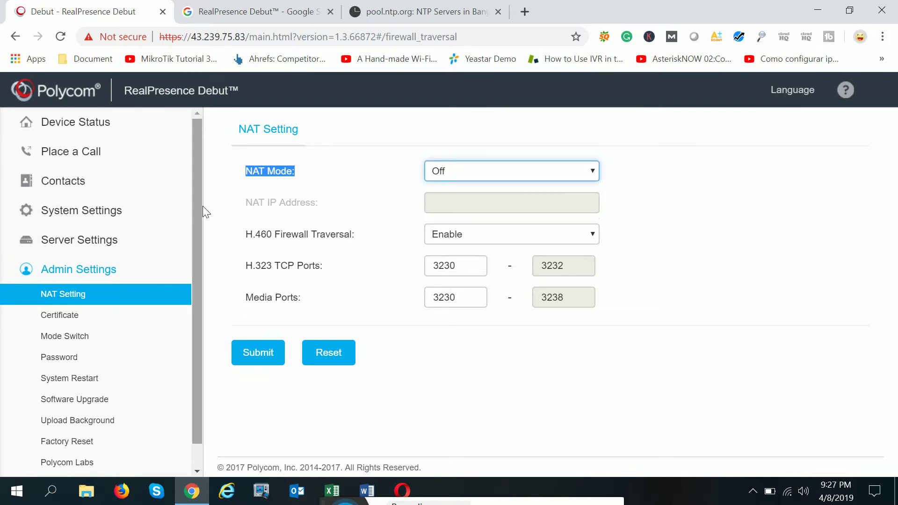
{"action": "left_click", "coordinate": [99, 218]}
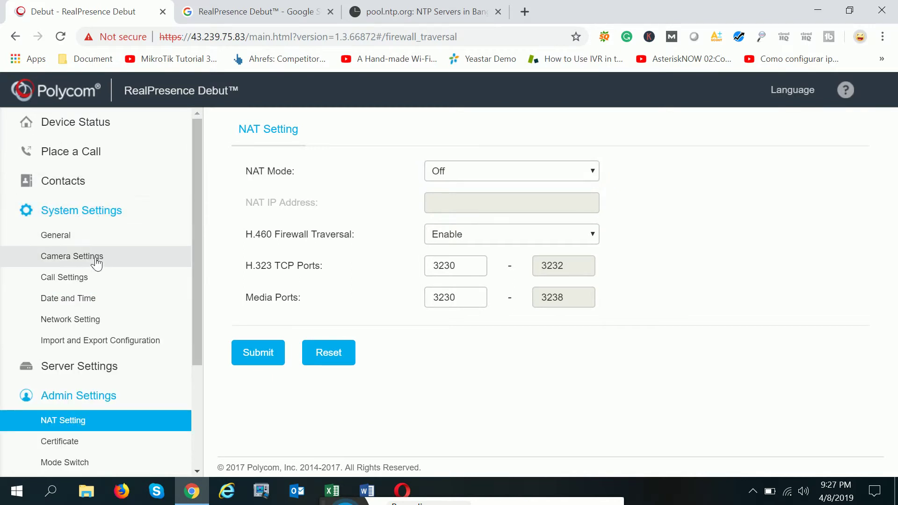
{"action": "left_click", "coordinate": [89, 321]}
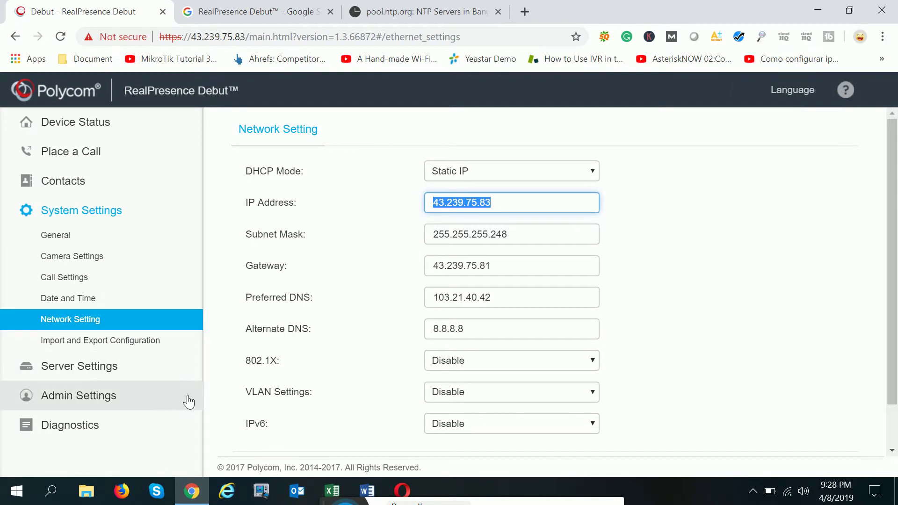
Step: Reopen the NAT Setting, set NAT Mode to Manual and open the NAT IP Address field for entry
{"action": "left_click", "coordinate": [100, 372]}
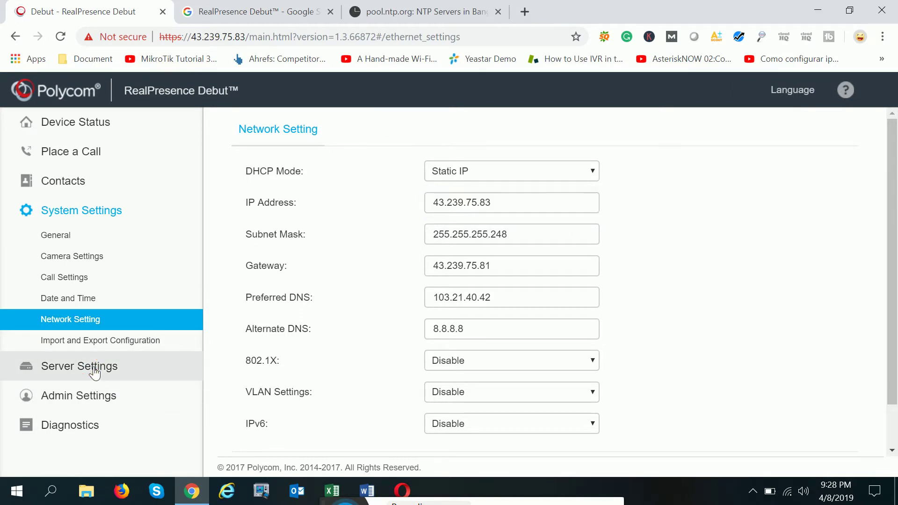
{"action": "scroll", "coordinate": [197, 402], "scroll_direction": "down", "scroll_amount": 1}
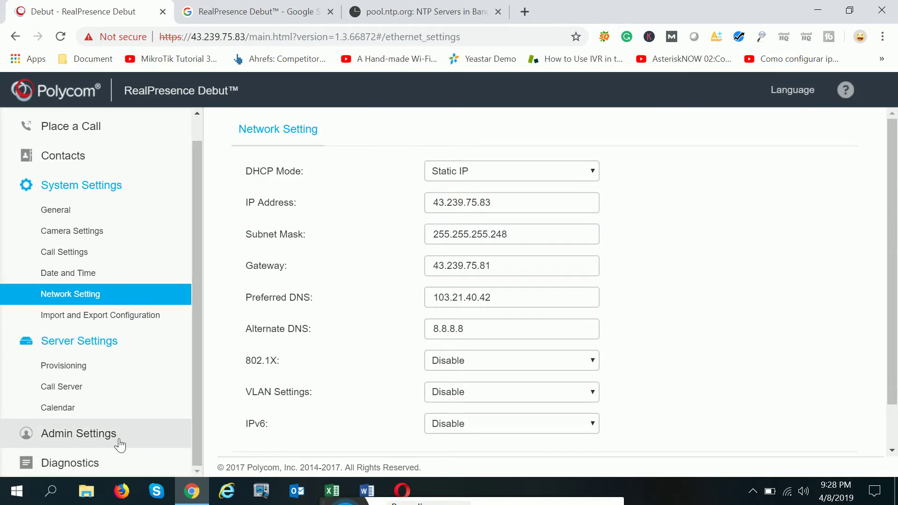
{"action": "left_click", "coordinate": [114, 437]}
{"action": "left_click", "coordinate": [93, 400]}
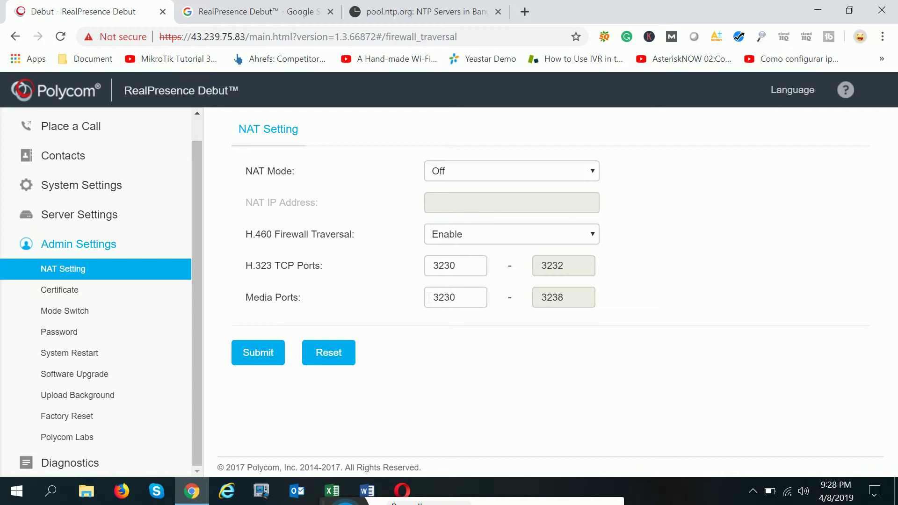
{"action": "left_click", "coordinate": [593, 174]}
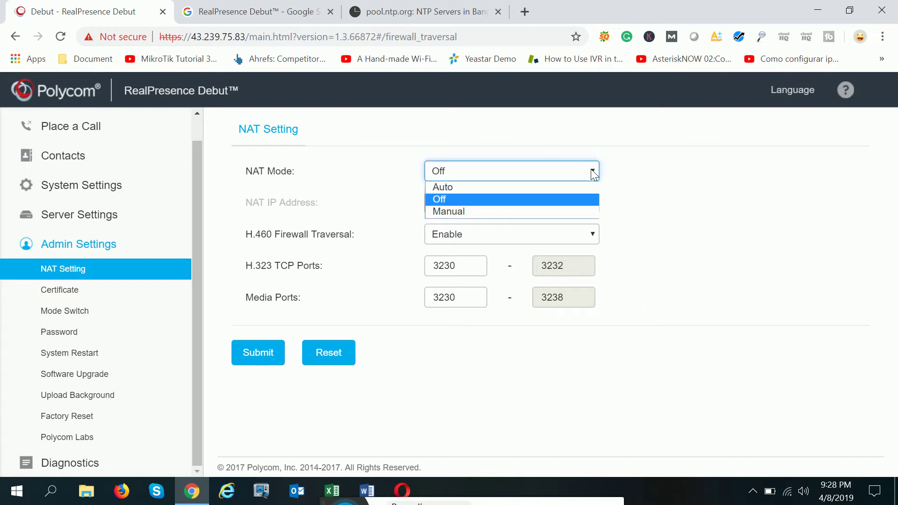
{"action": "left_click", "coordinate": [478, 211]}
{"action": "left_click_drag", "start_coordinate": [339, 207], "coordinate": [243, 206]}
{"action": "left_click", "coordinate": [461, 209]}
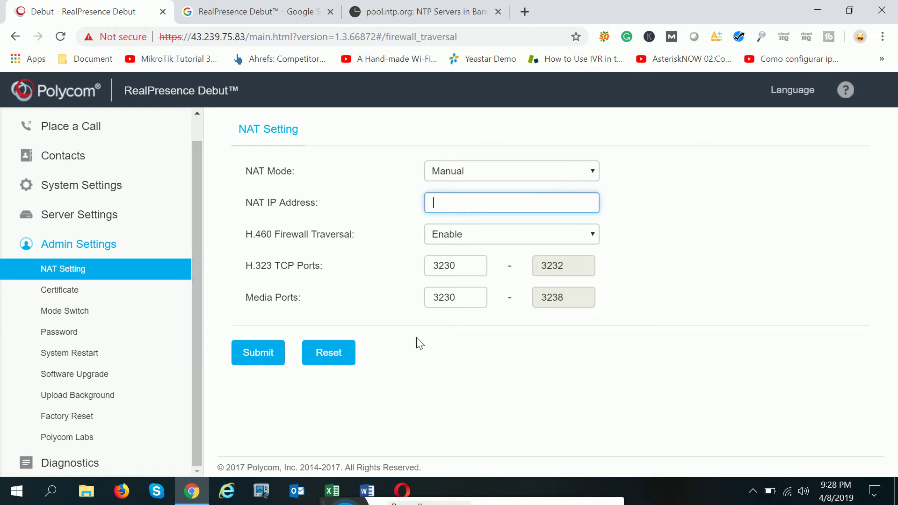
Step: Leave the NAT settings without saving and set Provisioning Mode to Manual in the Provisioning server settings
{"action": "scroll", "coordinate": [197, 286], "scroll_direction": "up", "scroll_amount": 1}
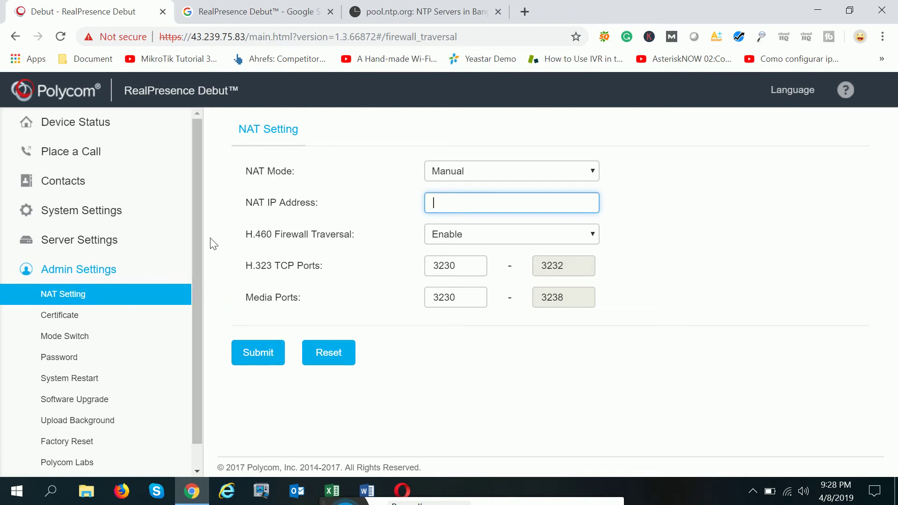
{"action": "left_click", "coordinate": [144, 248]}
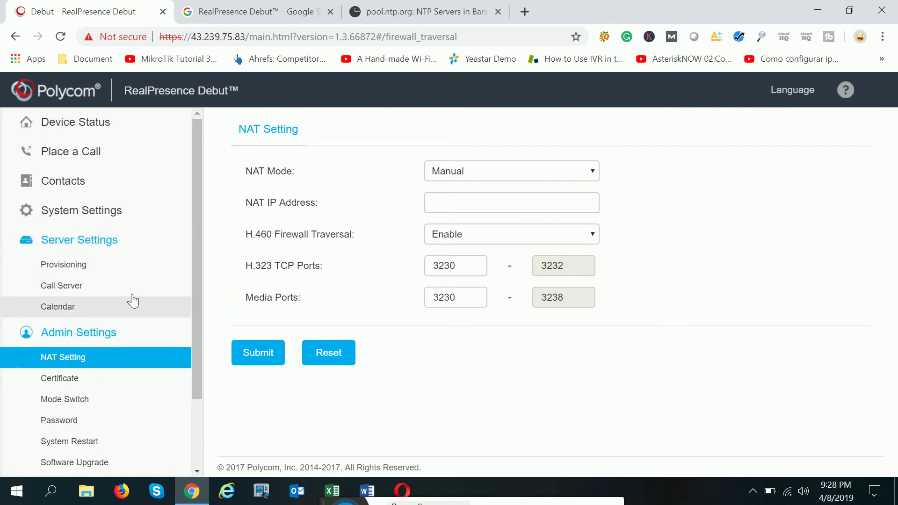
{"action": "left_click", "coordinate": [120, 268]}
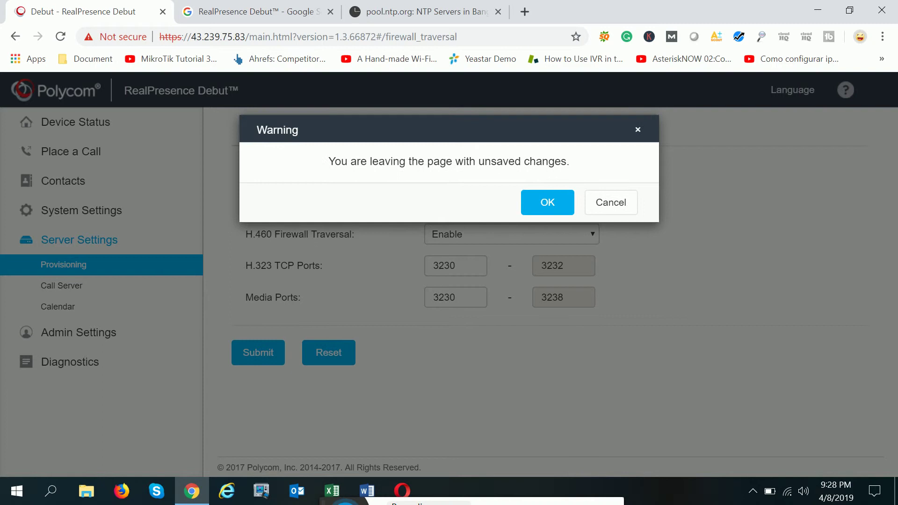
{"action": "left_click", "coordinate": [547, 202]}
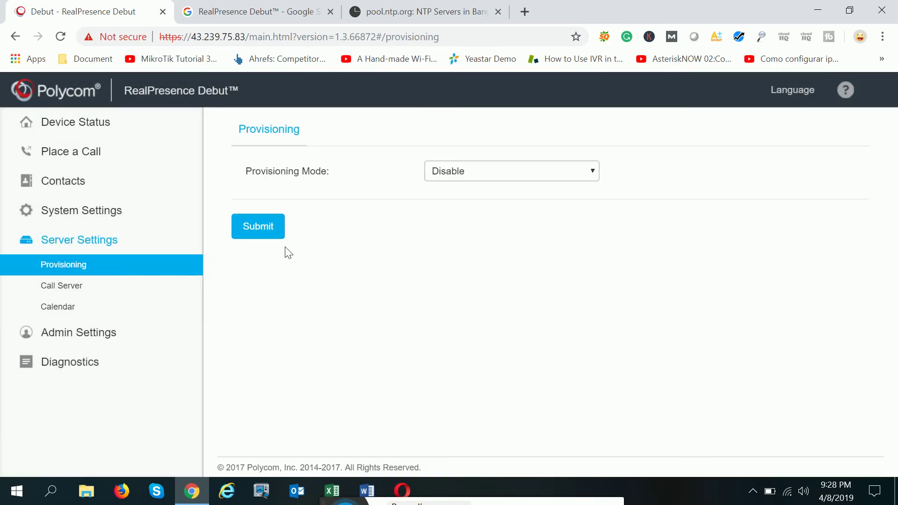
{"action": "left_click", "coordinate": [491, 179]}
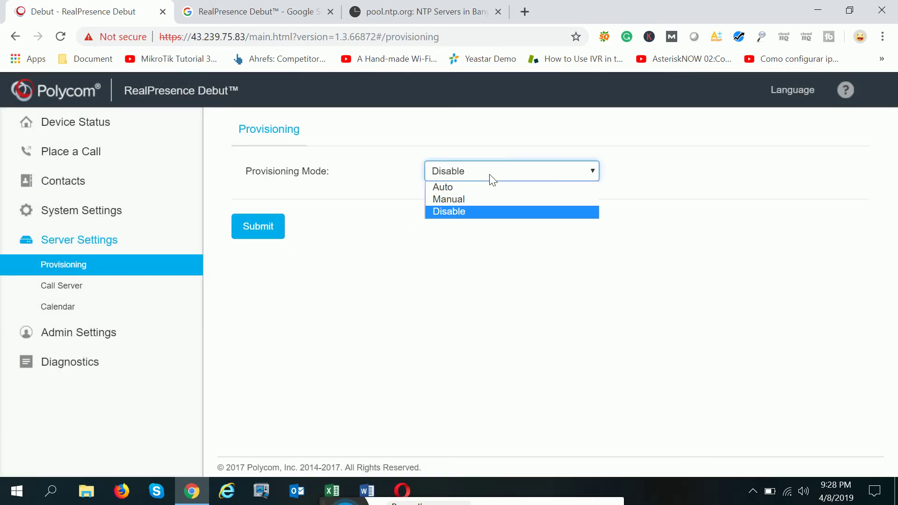
{"action": "left_click", "coordinate": [474, 201]}
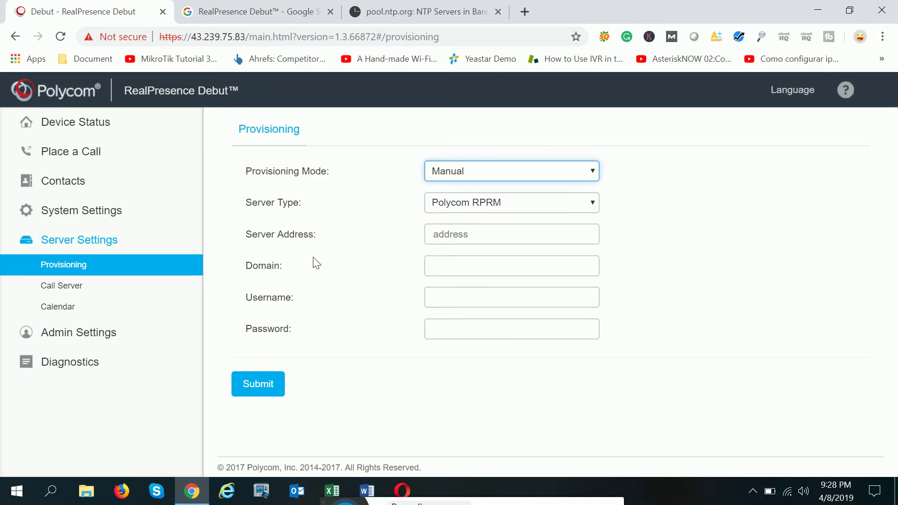
Step: Check the manual Provisioning fields for server address, username and password, and leave the page without saving
{"action": "left_click", "coordinate": [514, 234]}
{"action": "left_click", "coordinate": [611, 280]}
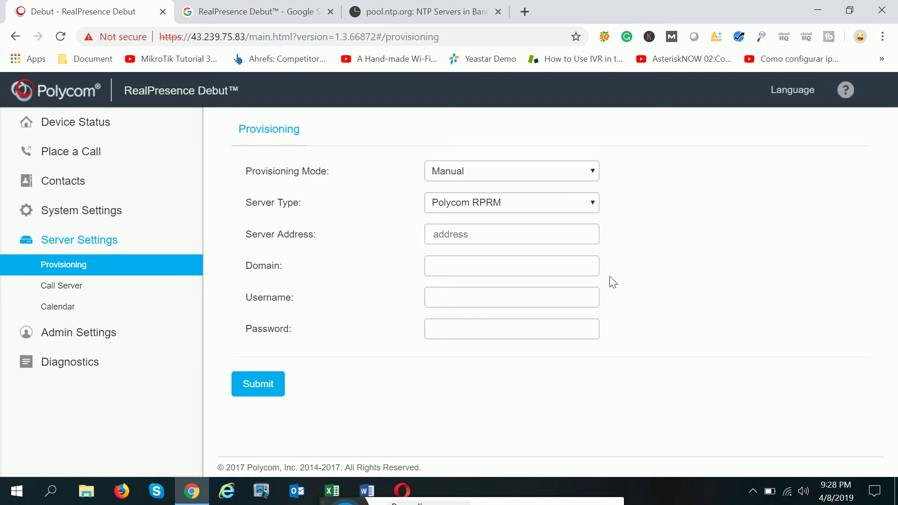
{"action": "left_click", "coordinate": [514, 297]}
{"action": "key", "text": "Tab"}
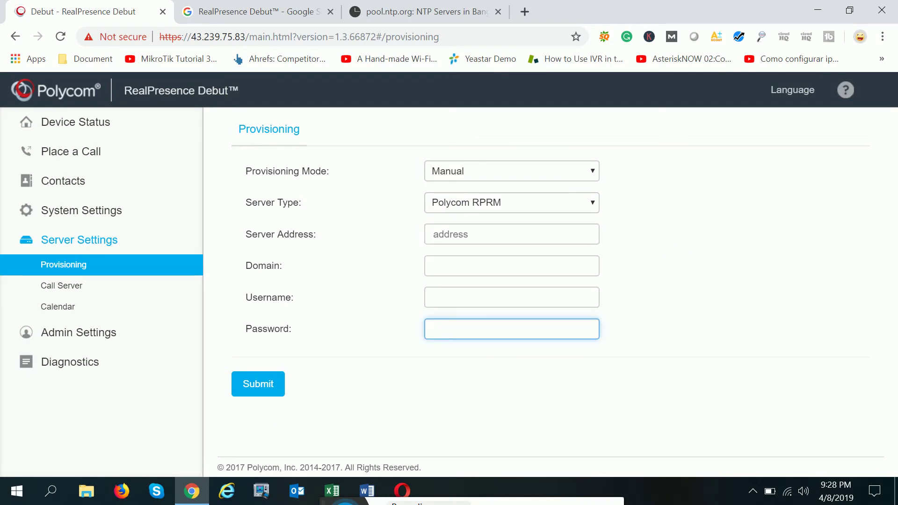
{"action": "left_click", "coordinate": [87, 287]}
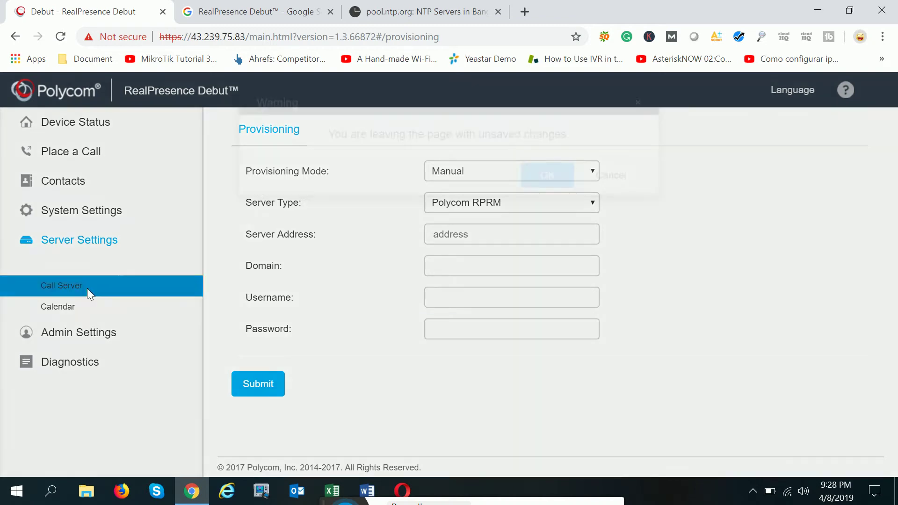
{"action": "left_click", "coordinate": [546, 201]}
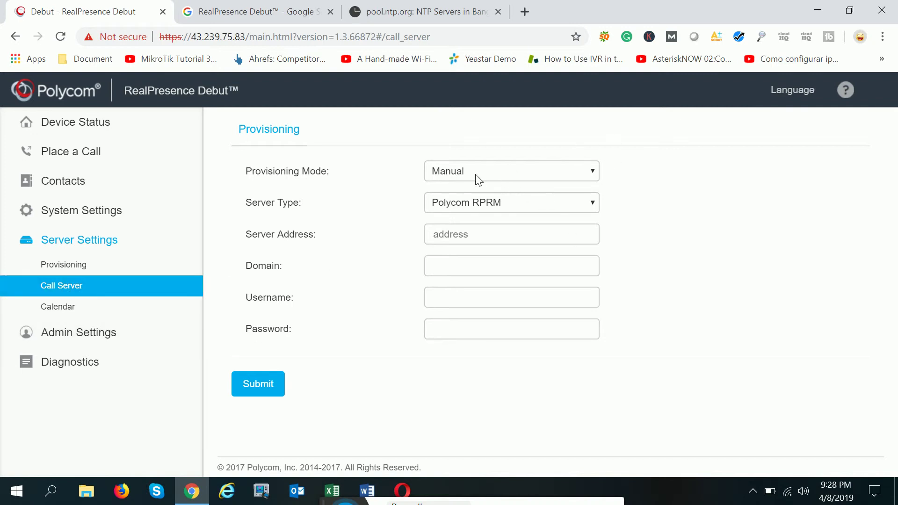
Step: Check the Calendar page and open the Call Server page under Server Settings
{"action": "left_click", "coordinate": [113, 299]}
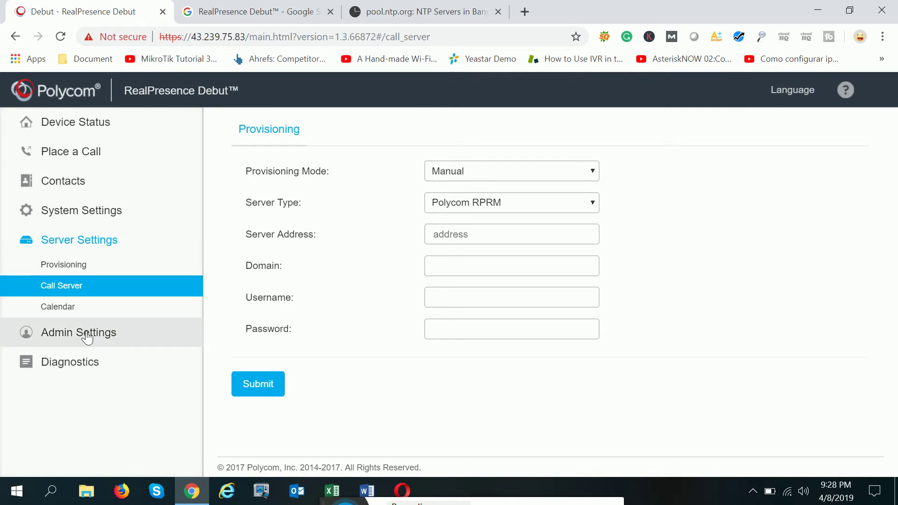
{"action": "left_click", "coordinate": [85, 312]}
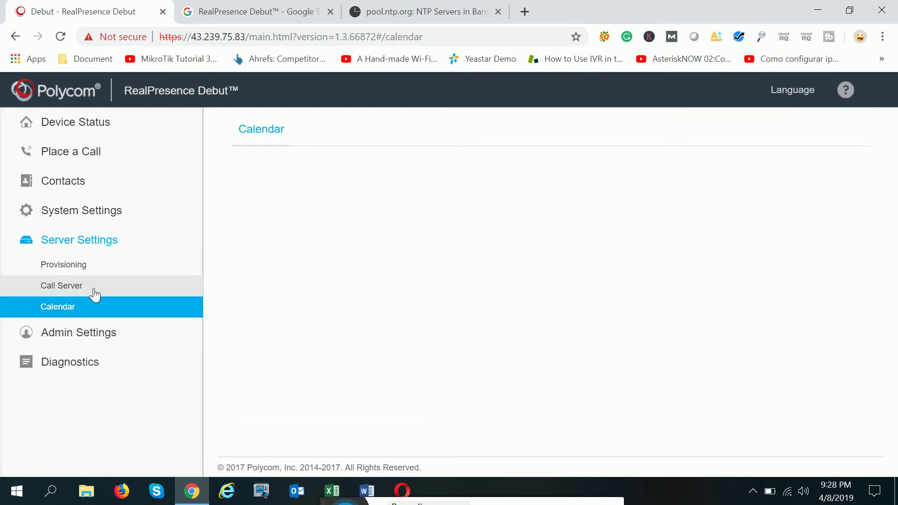
{"action": "left_click", "coordinate": [78, 286]}
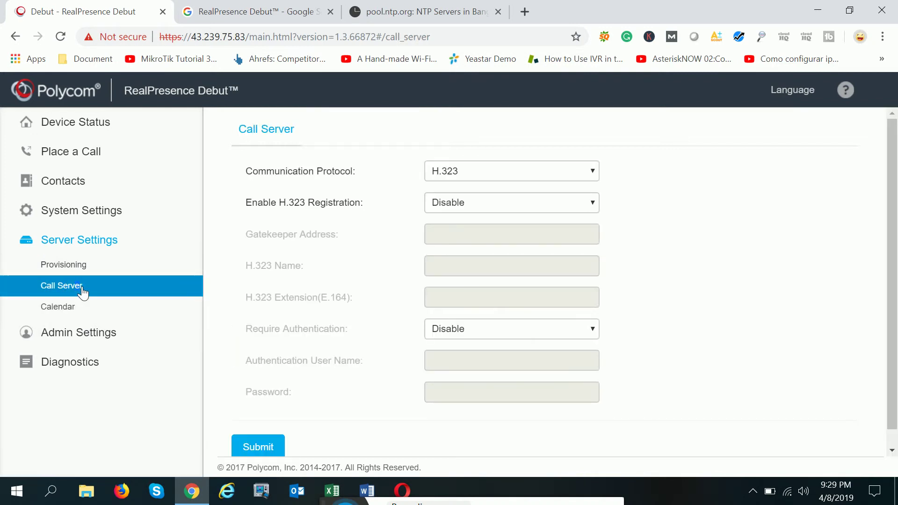
Step: Check the Communication Protocol options in the Call Server settings and select SIP
{"action": "left_click", "coordinate": [563, 173]}
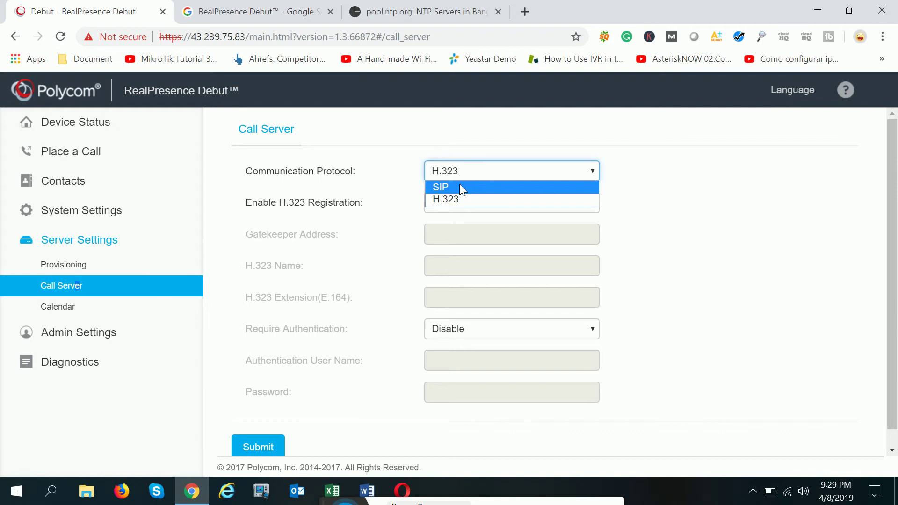
{"action": "left_click", "coordinate": [842, 178]}
{"action": "left_click", "coordinate": [552, 171]}
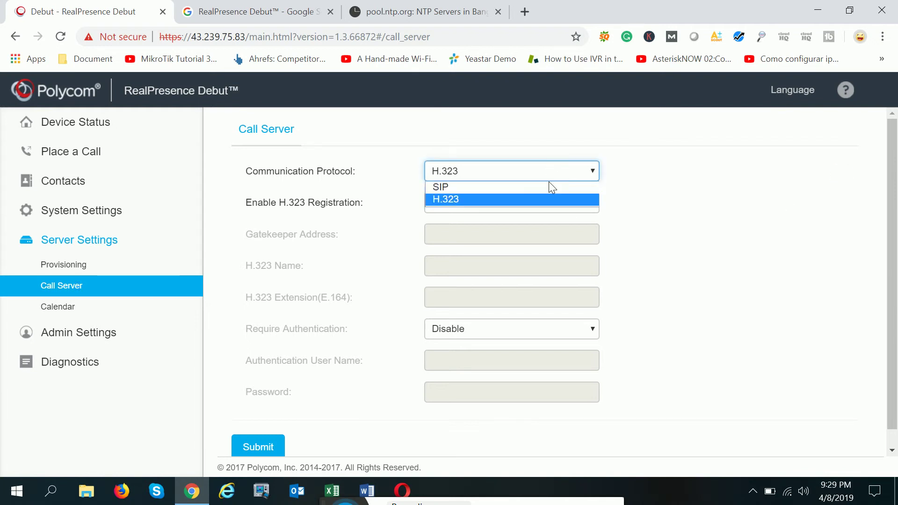
{"action": "left_click", "coordinate": [542, 185]}
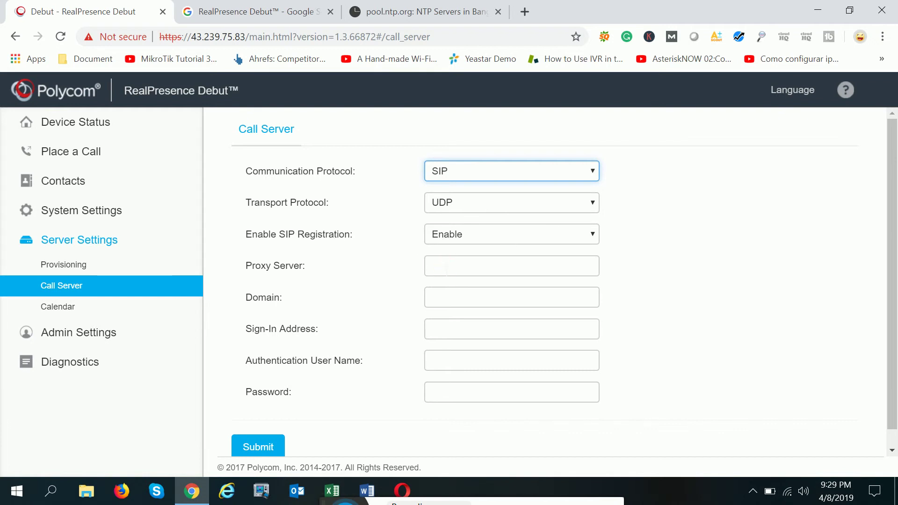
Step: Examine the SIP registration fields, including Proxy Server, Domain, Sign-In Address and Authentication User Name, without filling them in
{"action": "left_click", "coordinate": [431, 265]}
{"action": "left_click", "coordinate": [474, 302]}
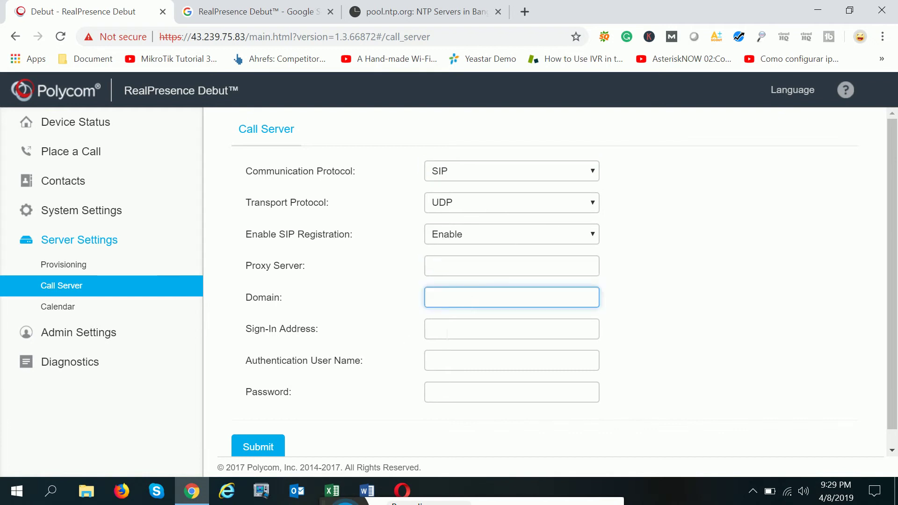
{"action": "key", "text": "Tab"}
{"action": "left_click", "coordinate": [661, 289]}
{"action": "key", "text": "Tab"}
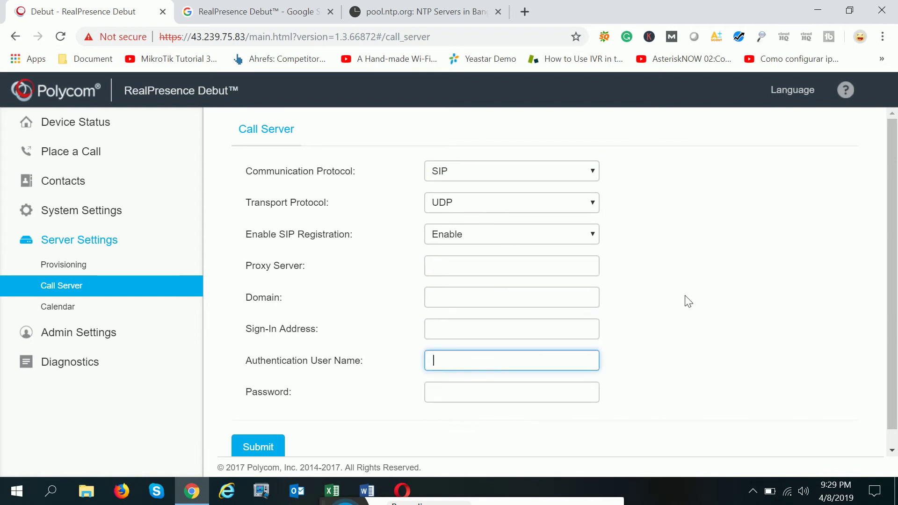
{"action": "left_click", "coordinate": [688, 300]}
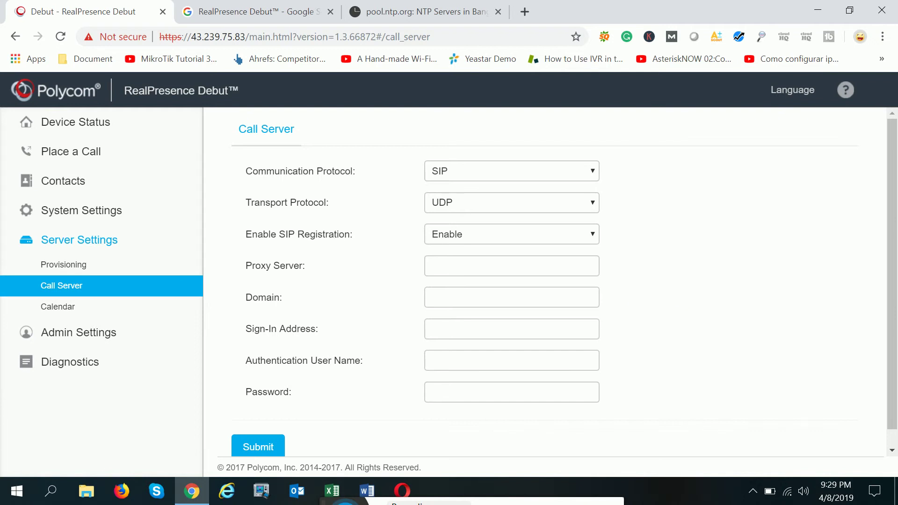
Step: Leave the Call Server settings unsaved and open the Password page under Admin Settings to examine its new and confirm password fields
{"action": "left_click", "coordinate": [125, 344]}
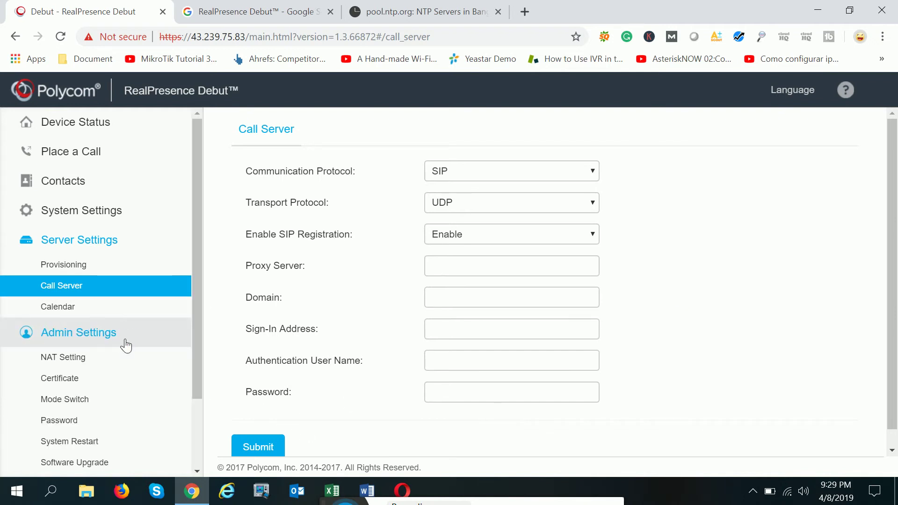
{"action": "left_click_drag", "start_coordinate": [195, 330], "coordinate": [198, 426]}
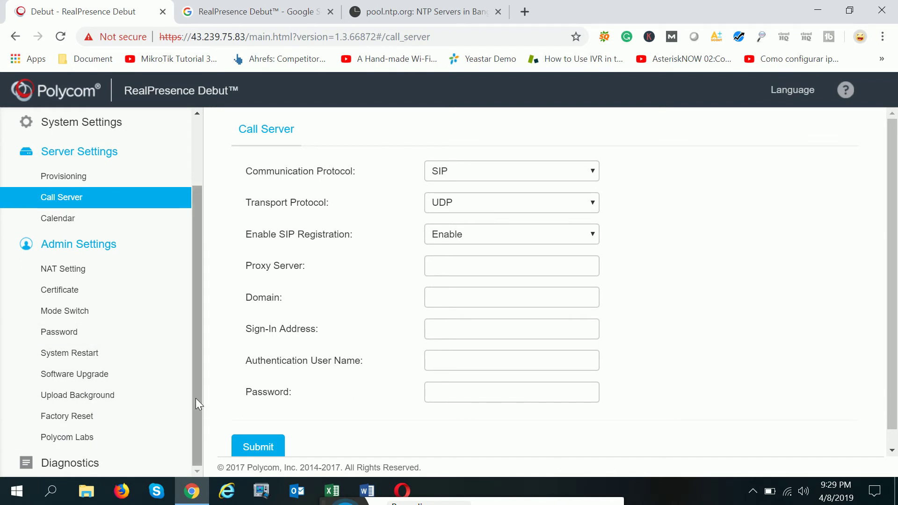
{"action": "left_click_drag", "start_coordinate": [199, 334], "coordinate": [203, 239]}
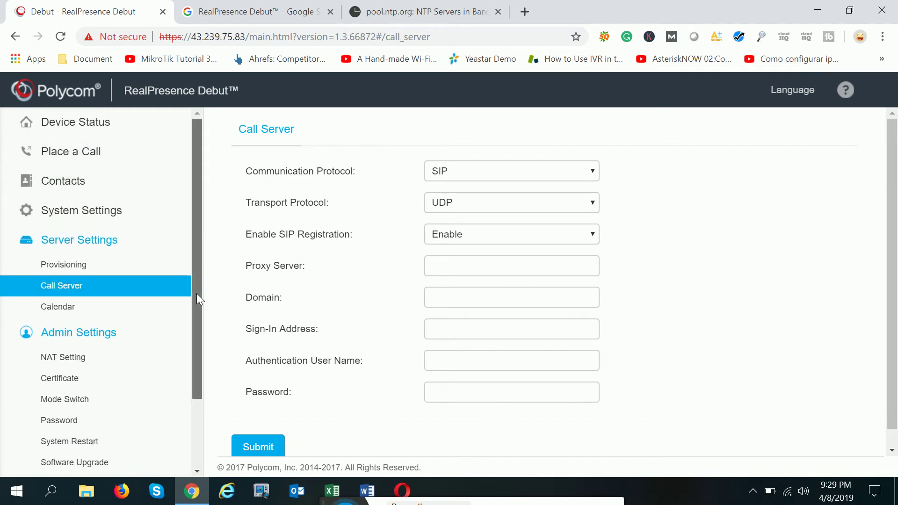
{"action": "left_click_drag", "start_coordinate": [196, 294], "coordinate": [195, 335]}
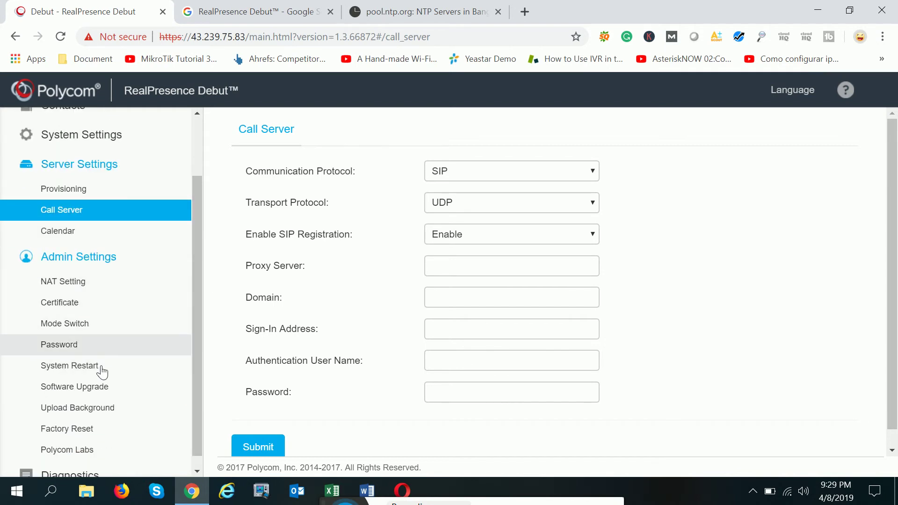
{"action": "left_click", "coordinate": [93, 345]}
{"action": "left_click", "coordinate": [546, 201]}
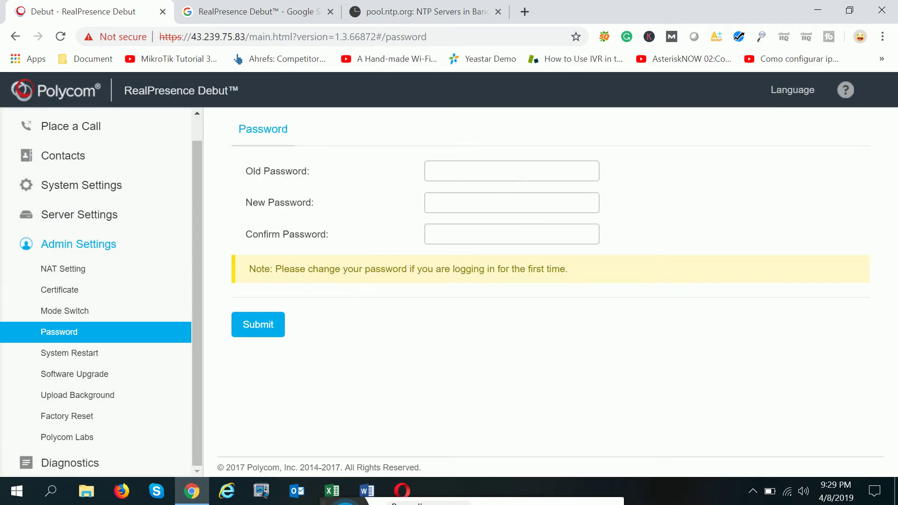
{"action": "left_click", "coordinate": [513, 209]}
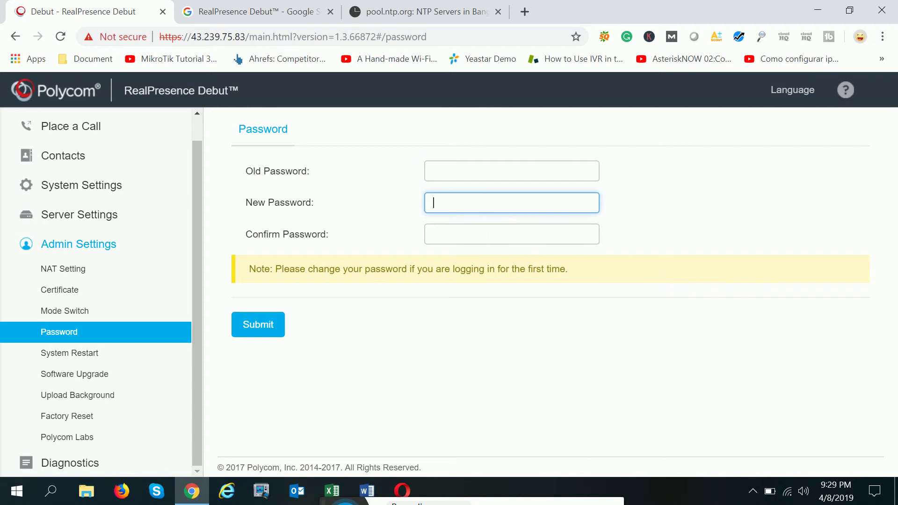
{"action": "left_click", "coordinate": [482, 237]}
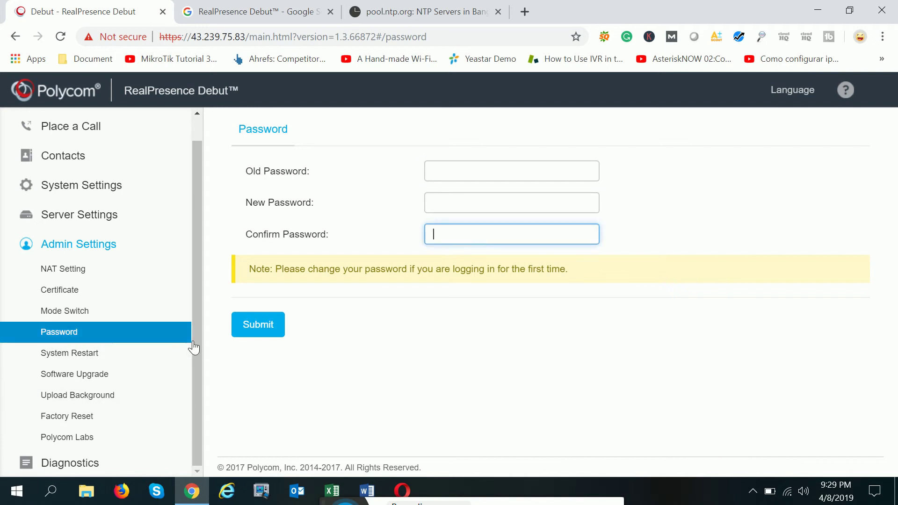
Step: Open the Software Upgrade page under Admin Settings and examine the current software version and upgrade file option
{"action": "left_click", "coordinate": [123, 378]}
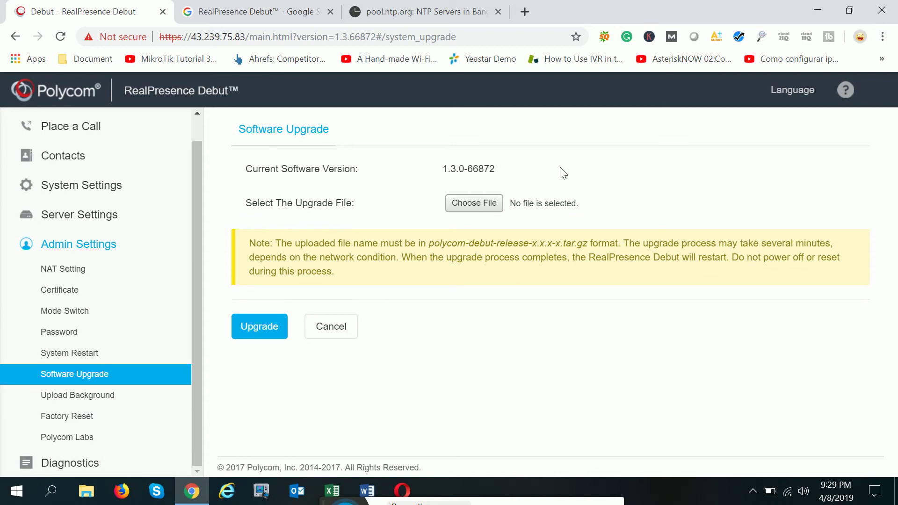
{"action": "left_click_drag", "start_coordinate": [507, 171], "coordinate": [428, 176]}
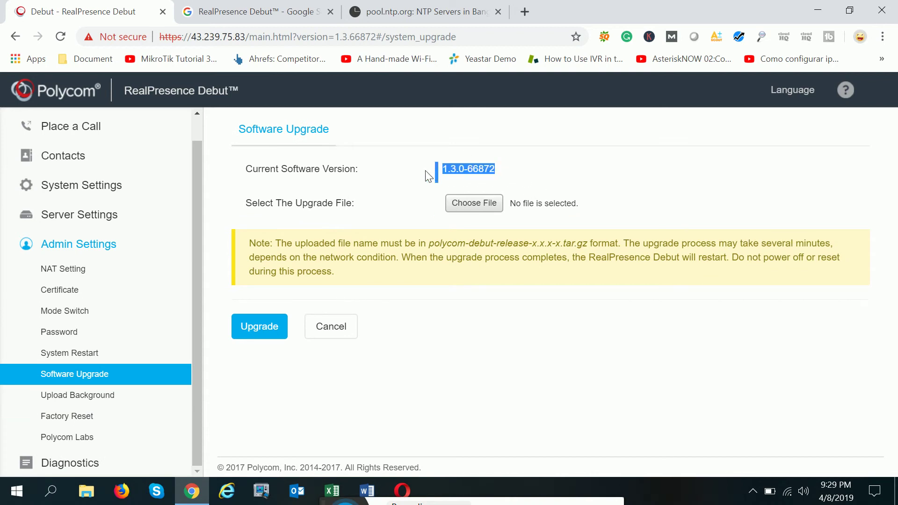
{"action": "left_click", "coordinate": [576, 178]}
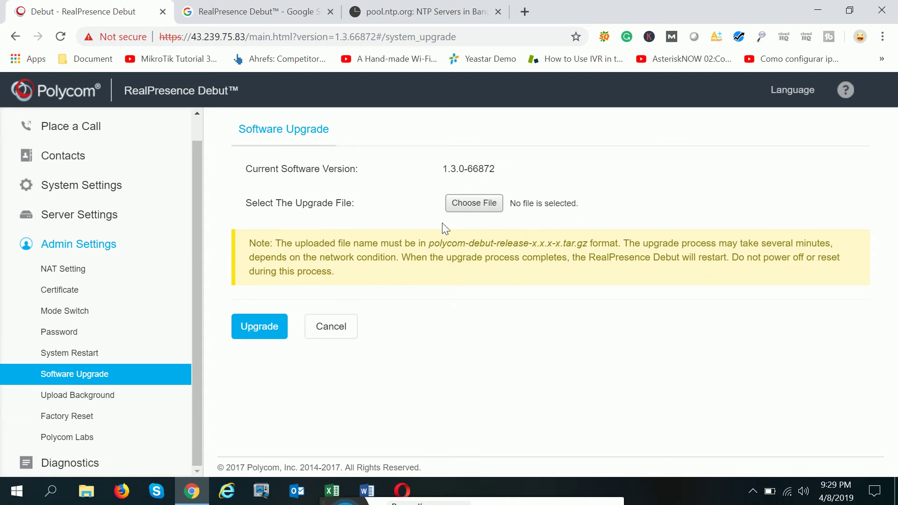
Step: Open the Upload Background page under Admin Settings and examine its file selection, image requirements and upload options
{"action": "left_click", "coordinate": [140, 388]}
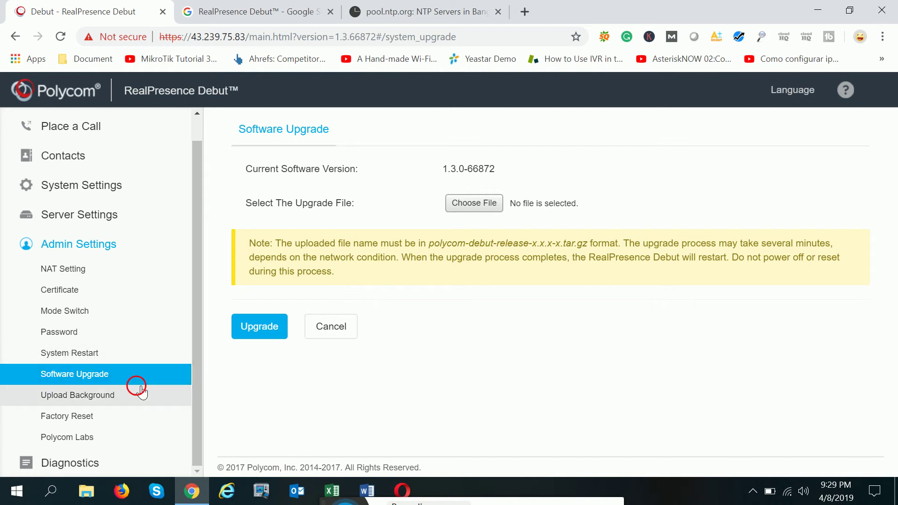
{"action": "left_click_drag", "start_coordinate": [140, 388], "coordinate": [180, 421]}
{"action": "left_click", "coordinate": [138, 398]}
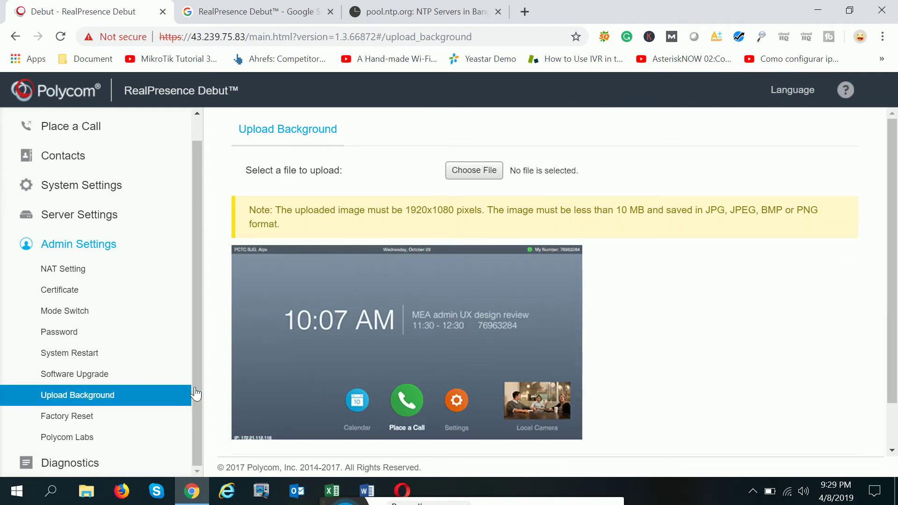
{"action": "mouse_move", "coordinate": [192, 385]}
{"action": "left_mouse_down"}
{"action": "mouse_move", "coordinate": [192, 355]}
{"action": "mouse_move", "coordinate": [197, 386]}
{"action": "left_mouse_up"}
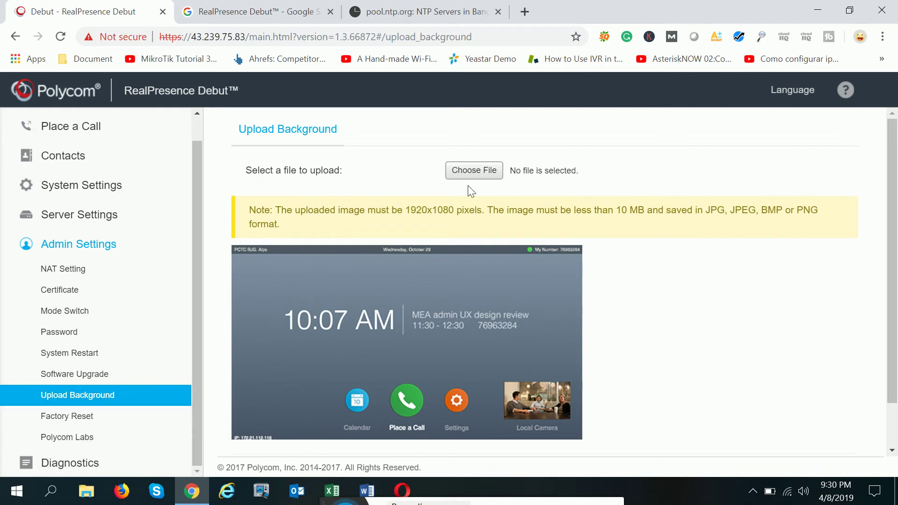
{"action": "scroll", "coordinate": [583, 237], "scroll_direction": "down", "scroll_amount": 2}
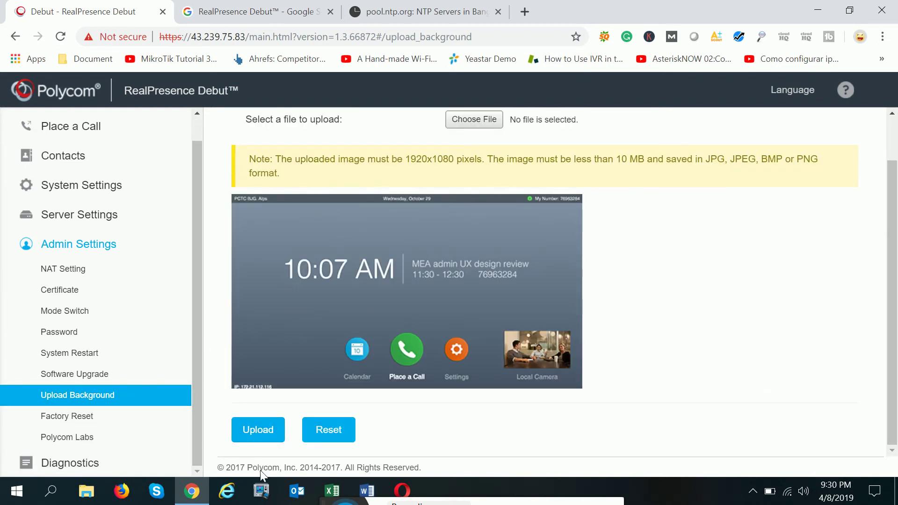
Step: Review the Place a Call options and open the Contacts page to examine its list and contact tools
{"action": "left_click_drag", "start_coordinate": [196, 415], "coordinate": [196, 314]}
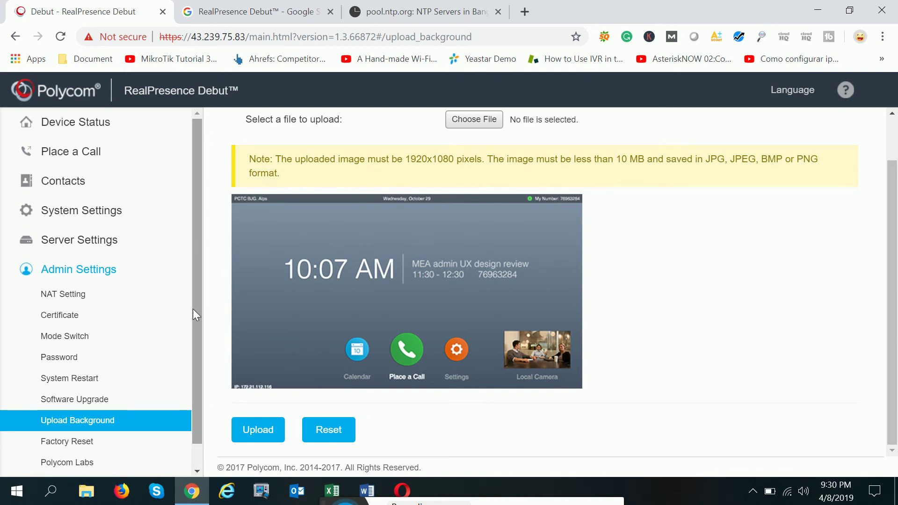
{"action": "left_click", "coordinate": [52, 153]}
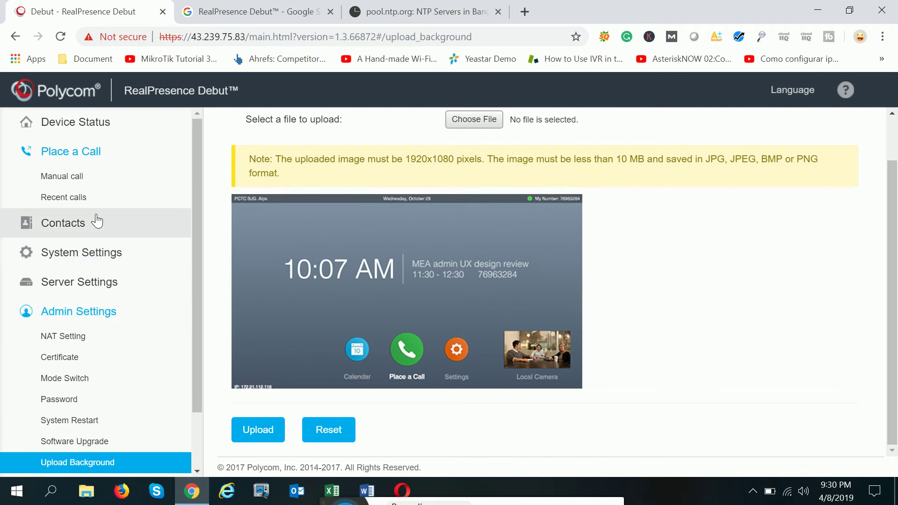
{"action": "left_click", "coordinate": [80, 231]}
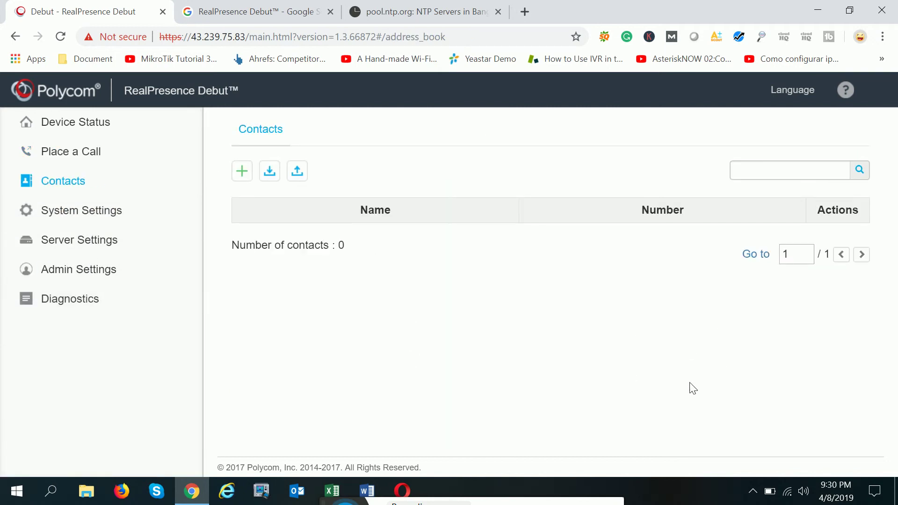
{"action": "left_click", "coordinate": [421, 11]}
{"action": "left_click", "coordinate": [262, 10]}
{"action": "left_click", "coordinate": [137, 9]}
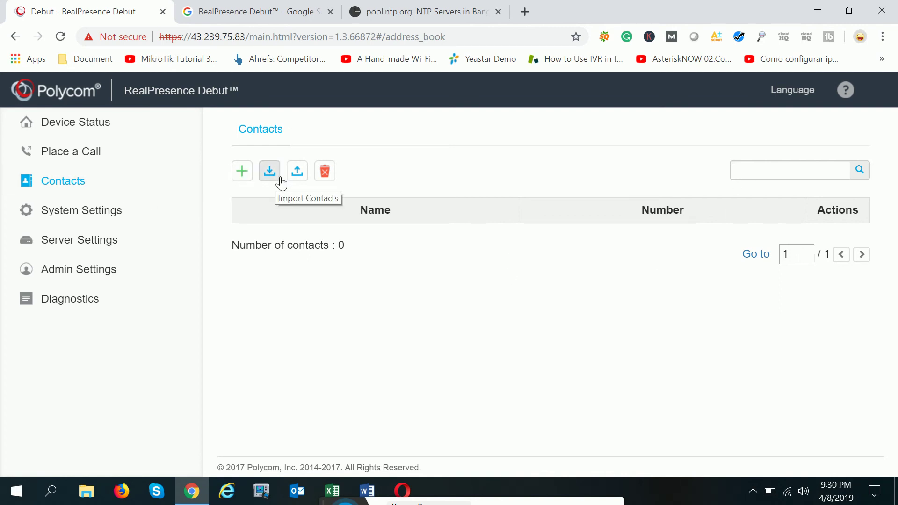
Step: Start a new contact named abc, open its Number field for entry and cancel the contact without saving
{"action": "left_click", "coordinate": [242, 180]}
{"action": "left_click", "coordinate": [431, 177]}
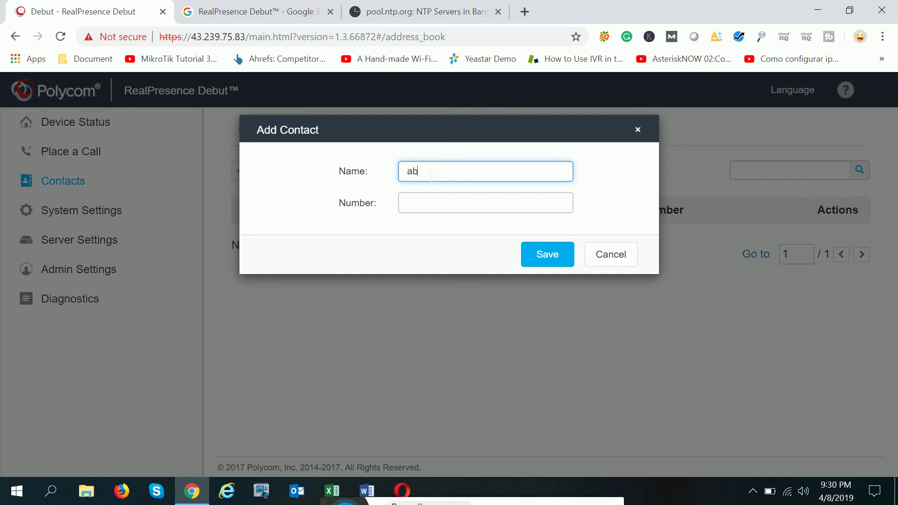
{"action": "left_click", "coordinate": [438, 207]}
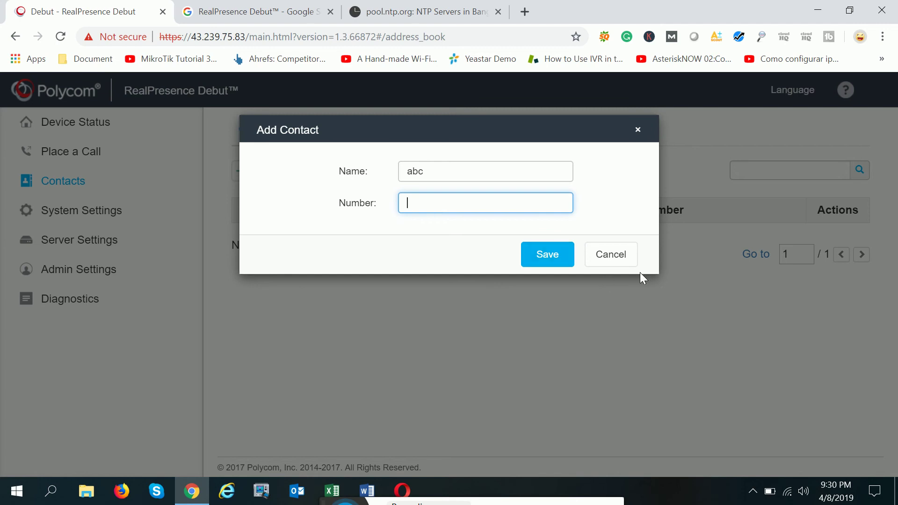
{"action": "left_click", "coordinate": [627, 262]}
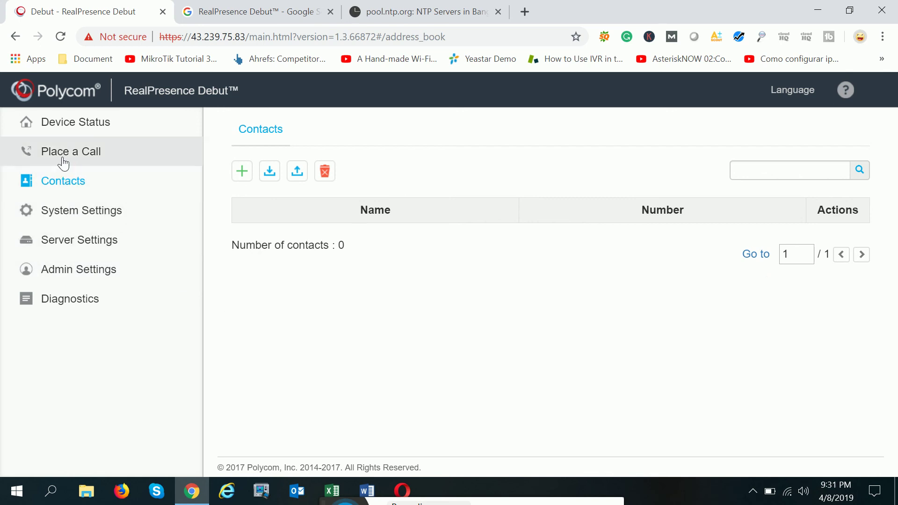
Step: Expand System Settings to review its available sections
{"action": "left_click", "coordinate": [54, 211]}
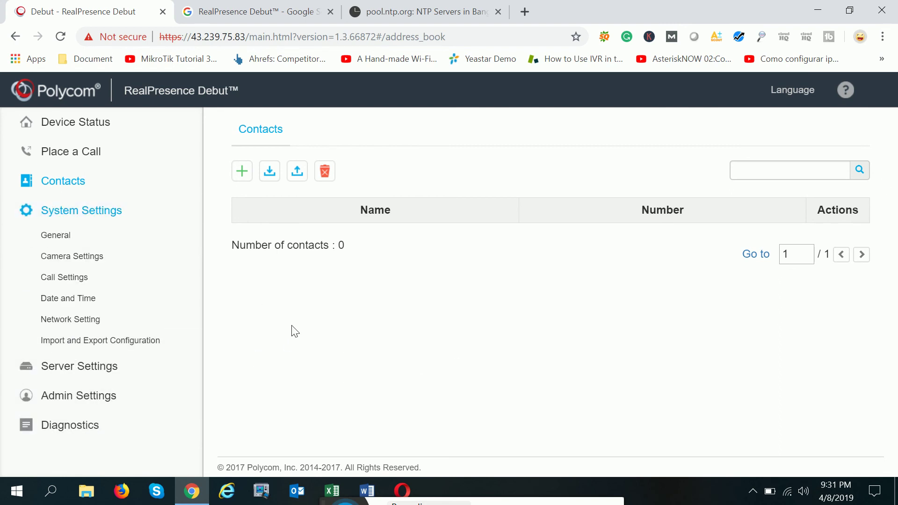
{"action": "left_click", "coordinate": [255, 11]}
{"action": "left_click", "coordinate": [424, 11]}
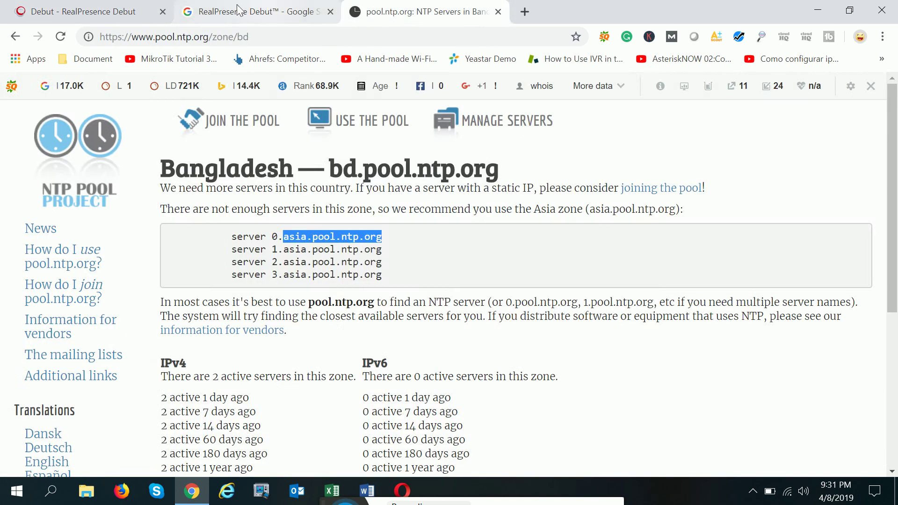
{"action": "left_click", "coordinate": [270, 10]}
{"action": "left_click", "coordinate": [94, 11]}
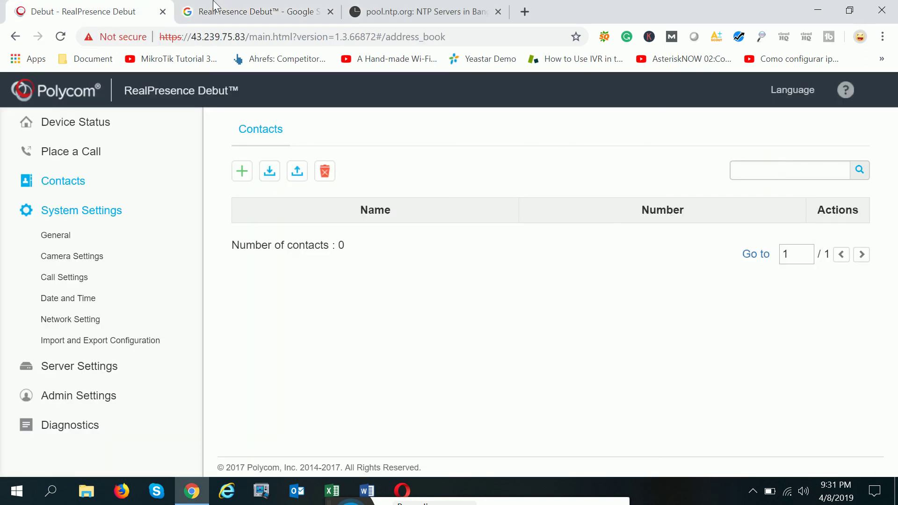
{"action": "left_click", "coordinate": [251, 16]}
{"action": "left_click", "coordinate": [454, 16]}
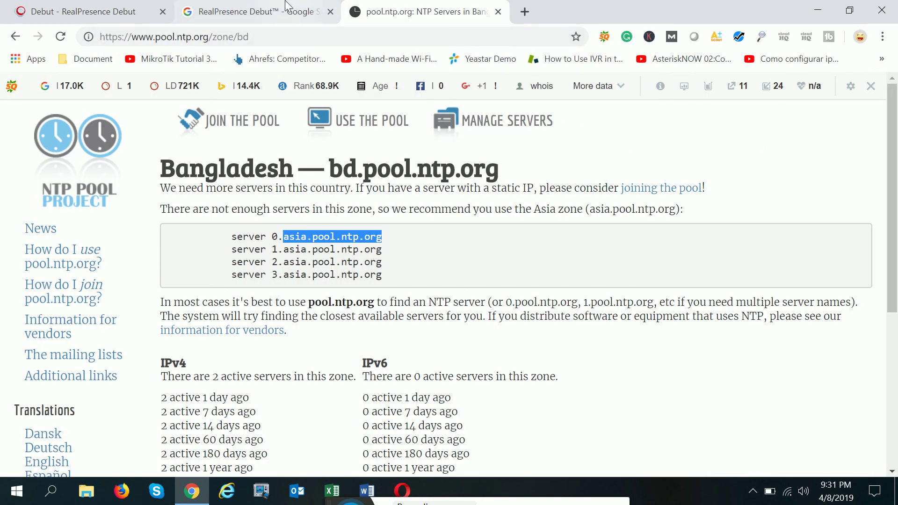
{"action": "left_click", "coordinate": [251, 12]}
{"action": "left_click", "coordinate": [140, 11]}
{"action": "left_click", "coordinate": [251, 11]}
{"action": "left_click", "coordinate": [390, 6]}
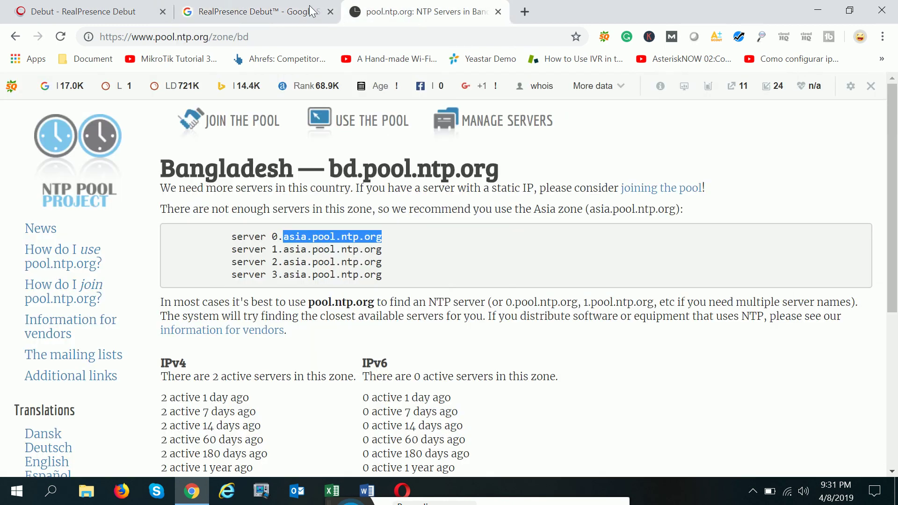
{"action": "left_click", "coordinate": [251, 11]}
{"action": "left_click", "coordinate": [149, 9]}
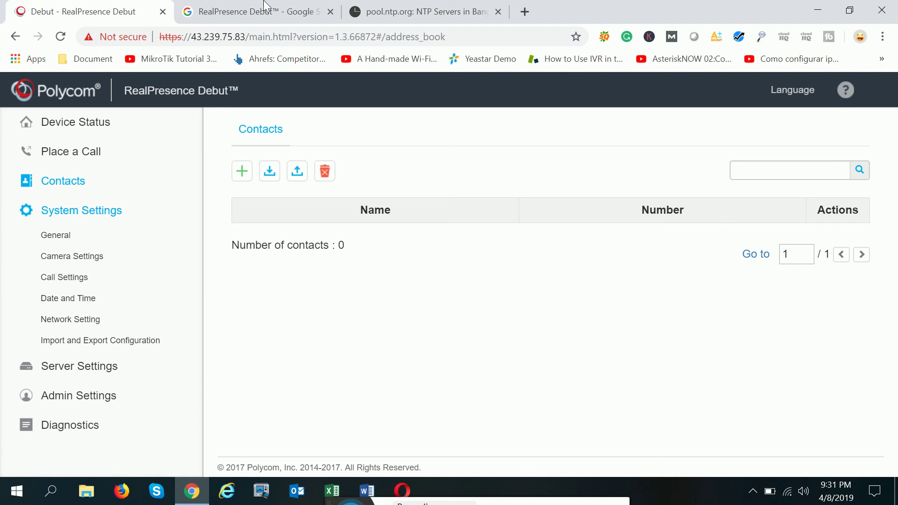
{"action": "left_click", "coordinate": [395, 9]}
{"action": "left_click", "coordinate": [253, 11]}
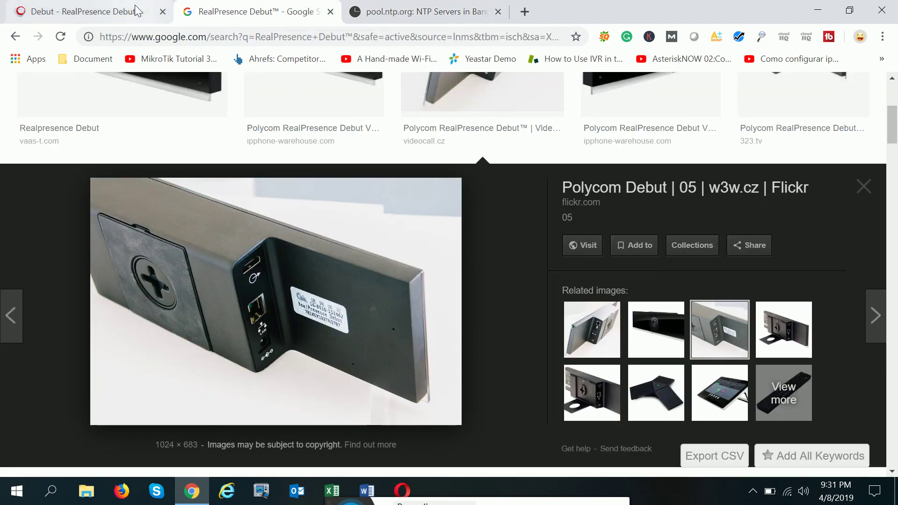